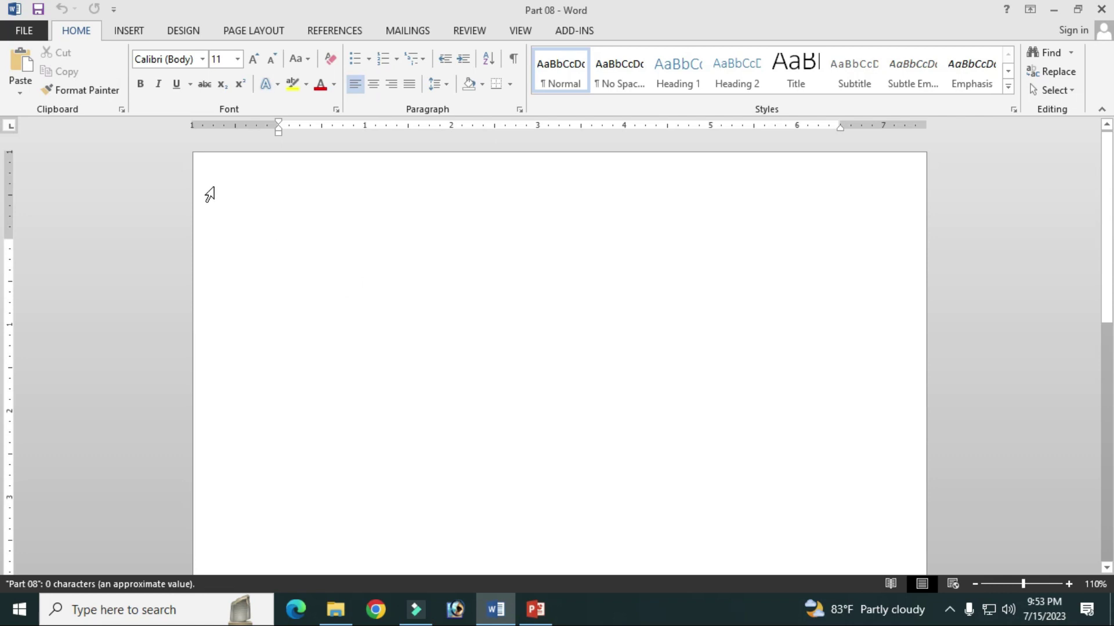
# Step: Show the Insert ribbon commands for the blank document Part 08
pyautogui.click(119, 34)
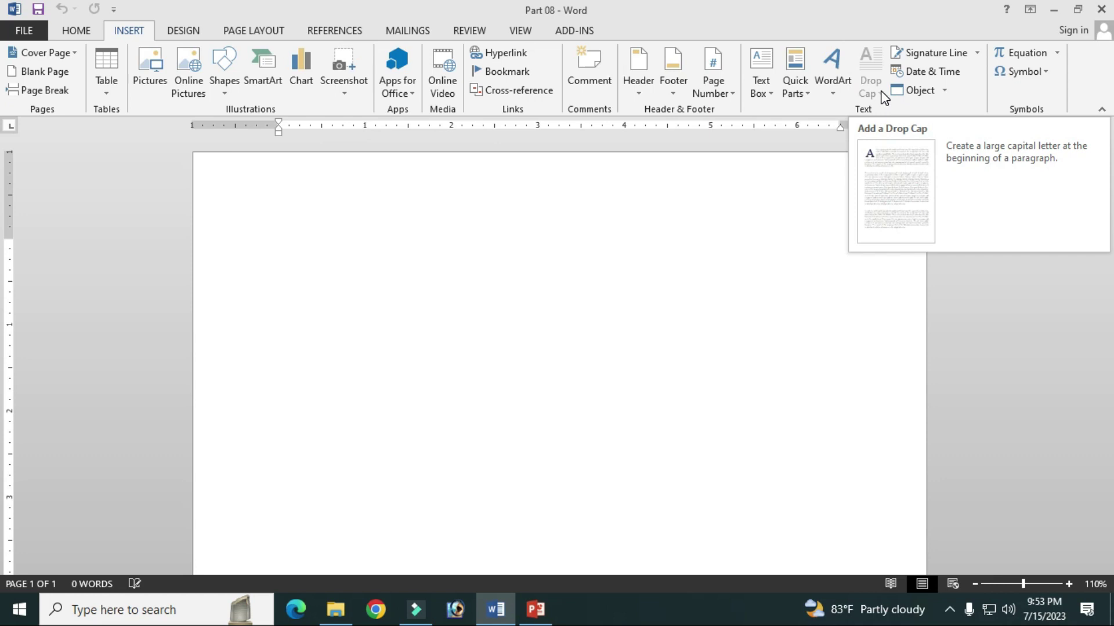
# Step: Browse the built-in Text Box gallery, then choose Draw Text Box
pyautogui.click(771, 96)
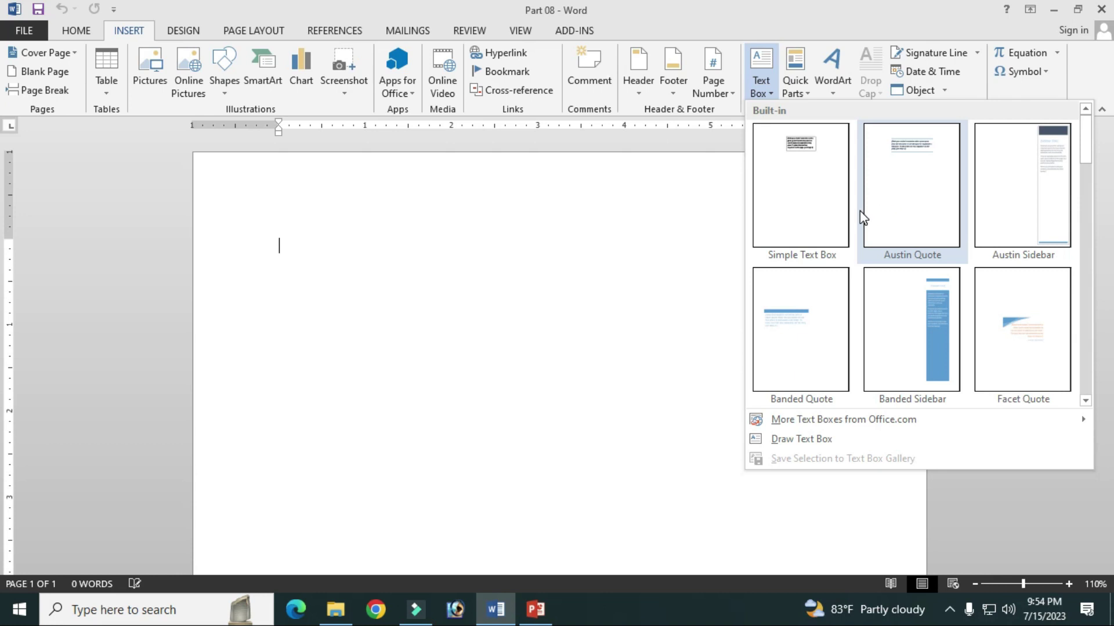
pyautogui.scroll(-3, 898, 255)
pyautogui.scroll(-6, 899, 255)
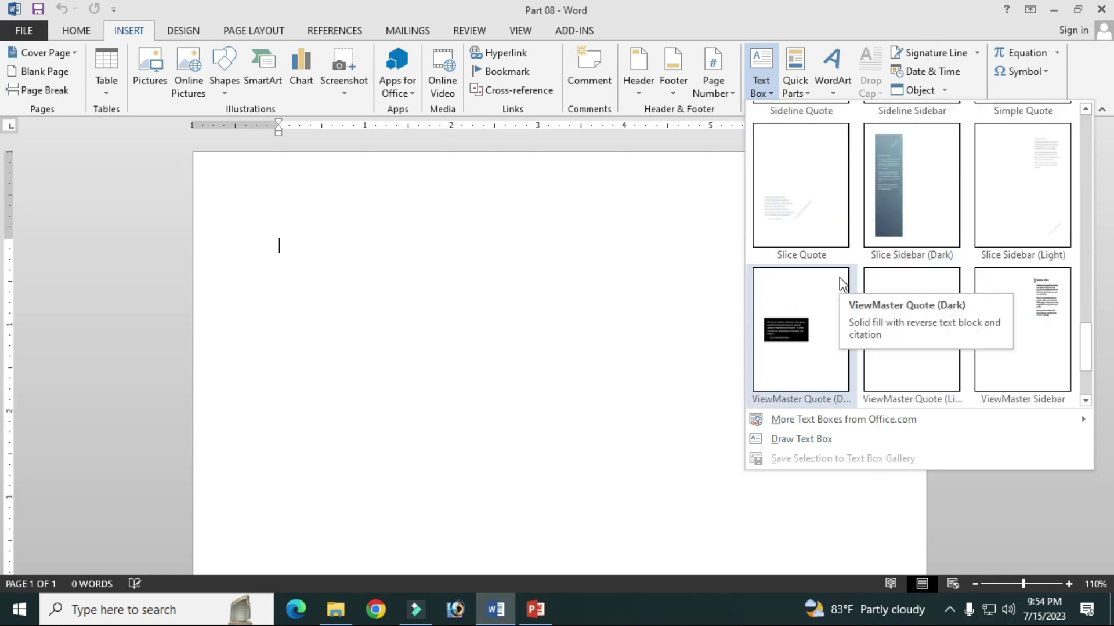
pyautogui.scroll(-1, 842, 284)
pyautogui.scroll(3, 842, 283)
pyautogui.scroll(3, 841, 272)
pyautogui.scroll(3, 858, 232)
pyautogui.scroll(1, 878, 221)
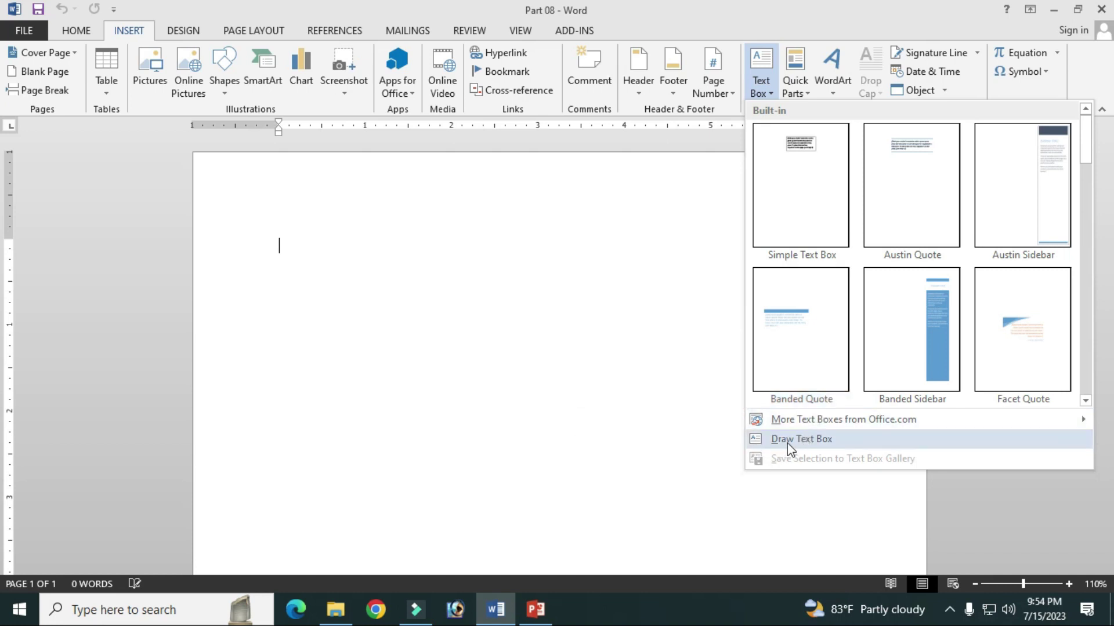
pyautogui.click(833, 449)
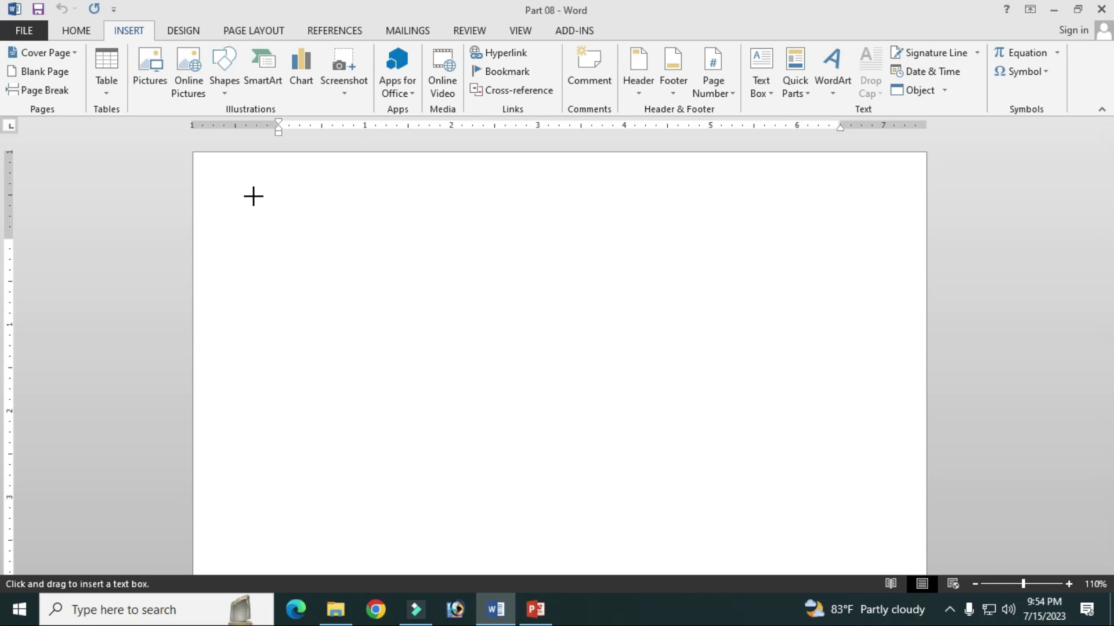
# Step: Draw a tall text box at the top-left and enter a centred person's name and place name
pyautogui.moveTo(253, 197)
pyautogui.mouseDown()
pyautogui.moveTo(310, 300)
pyautogui.moveTo(512, 474)
pyautogui.mouseUp()
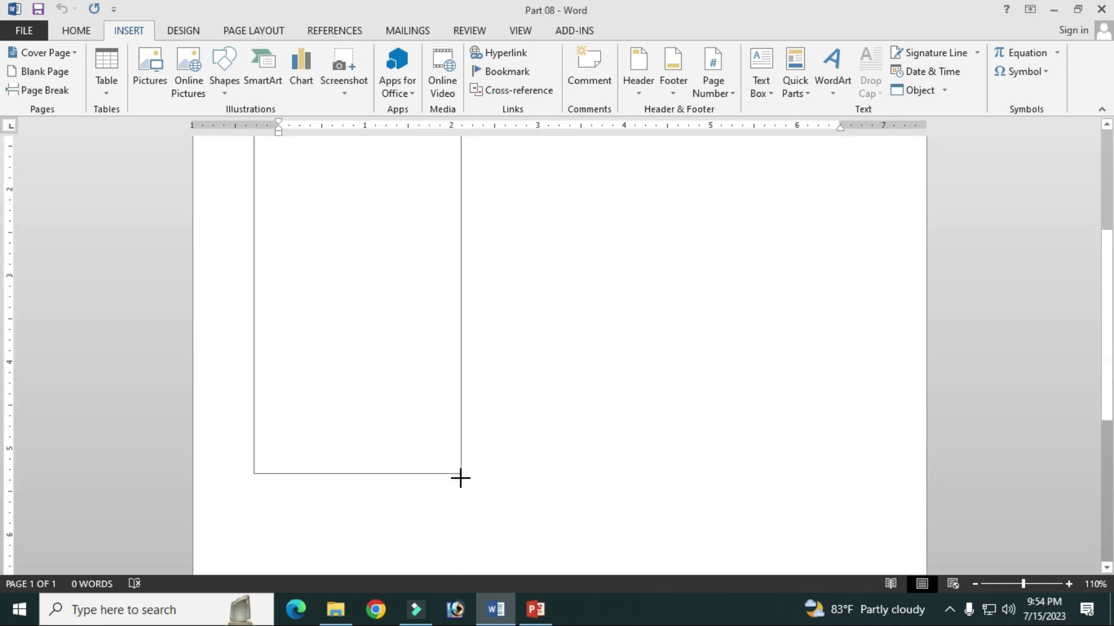
pyautogui.moveTo(511, 474); pyautogui.dragTo(467, 572)
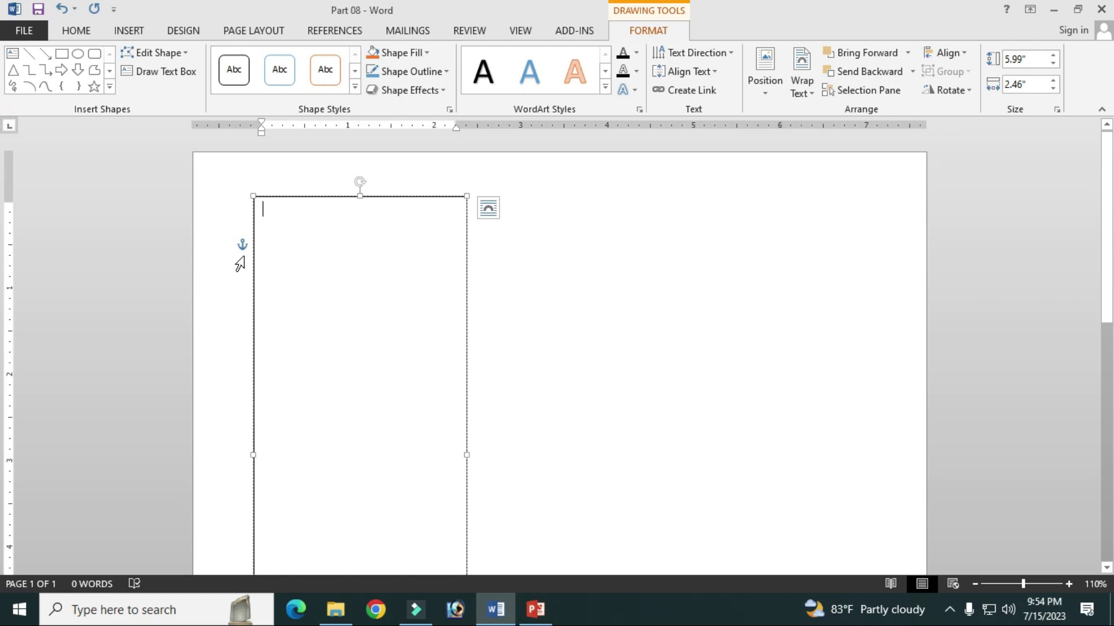
pyautogui.write('Abul Kashem')
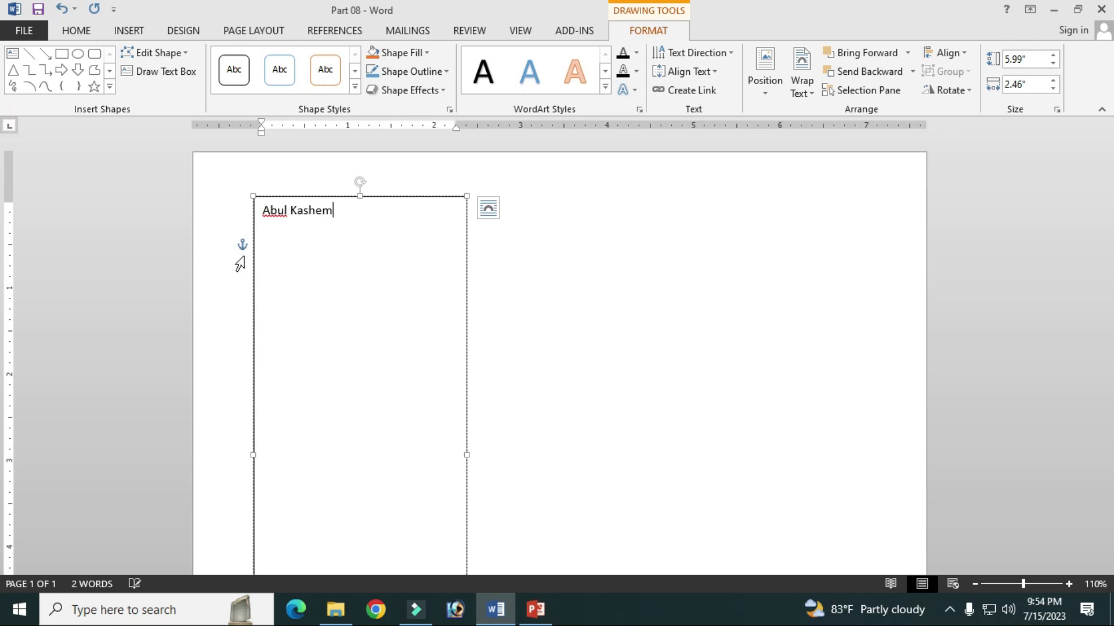
pyautogui.hotkey('ctrl', 'e')
pyautogui.press('Return')
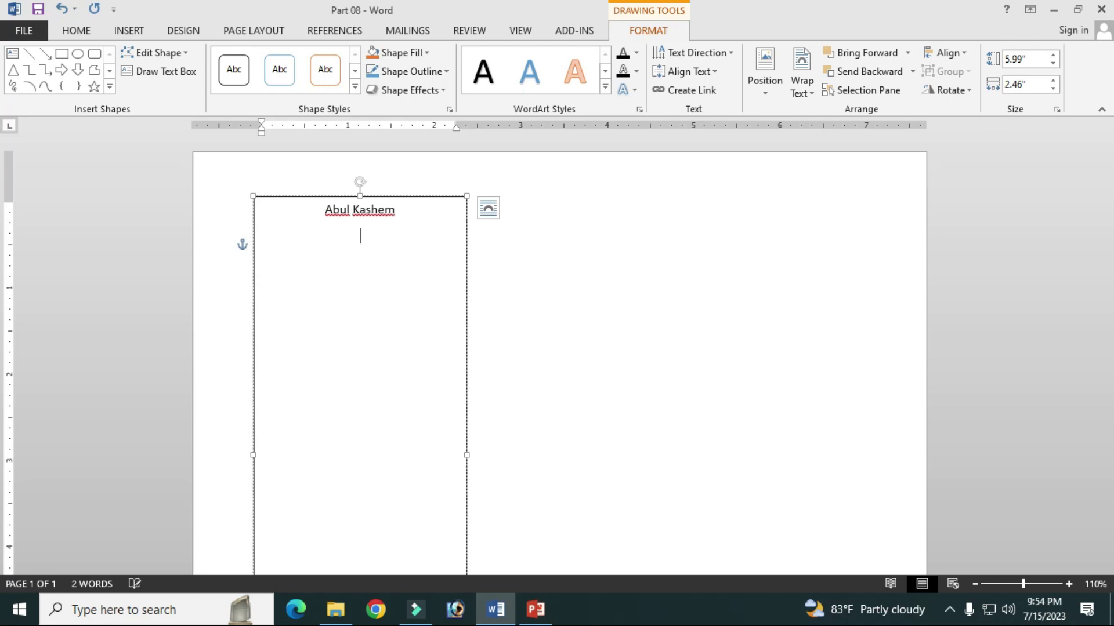
pyautogui.write('Noakhali')
# Step: Add filler lines 'fggffgfgfgfg' and 'dfffff…' to the box, then select the box
pyautogui.hotkey('ctrl', 'a')
pyautogui.click(356, 294)
pyautogui.click(400, 242)
pyautogui.press('Return')
pyautogui.write('fggffgfgfgfg')
pyautogui.press('Return')
pyautogui.write('dffffffffffffffffffffffffffffffffffffffffff')
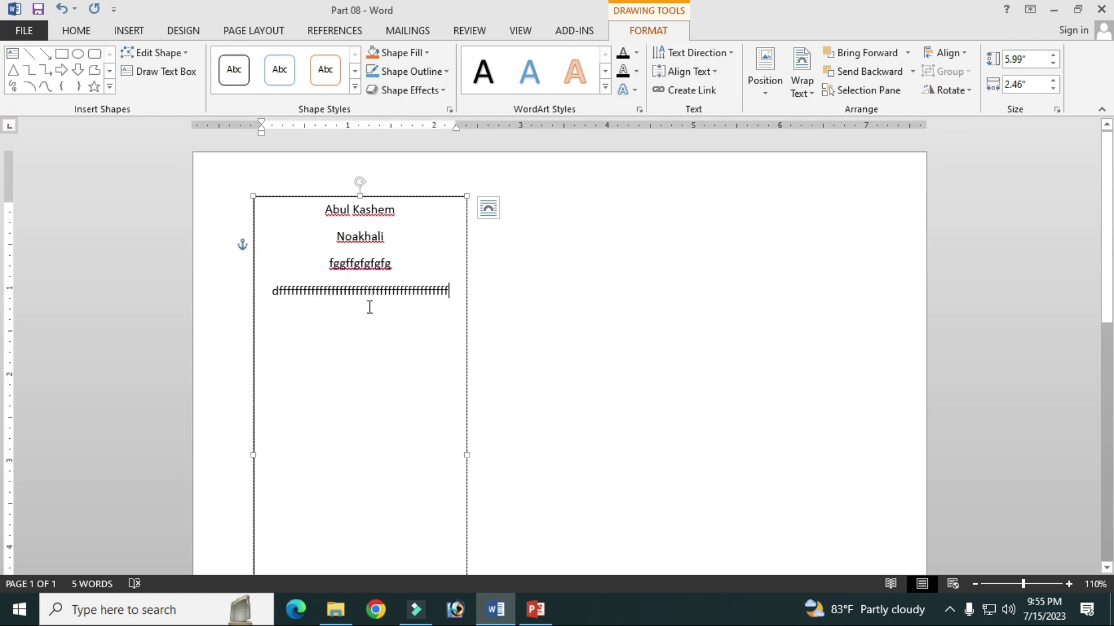
pyautogui.scroll(-5, 388, 346)
pyautogui.scroll(-5, 388, 348)
pyautogui.scroll(8, 388, 347)
pyautogui.scroll(2, 388, 346)
pyautogui.click(410, 198)
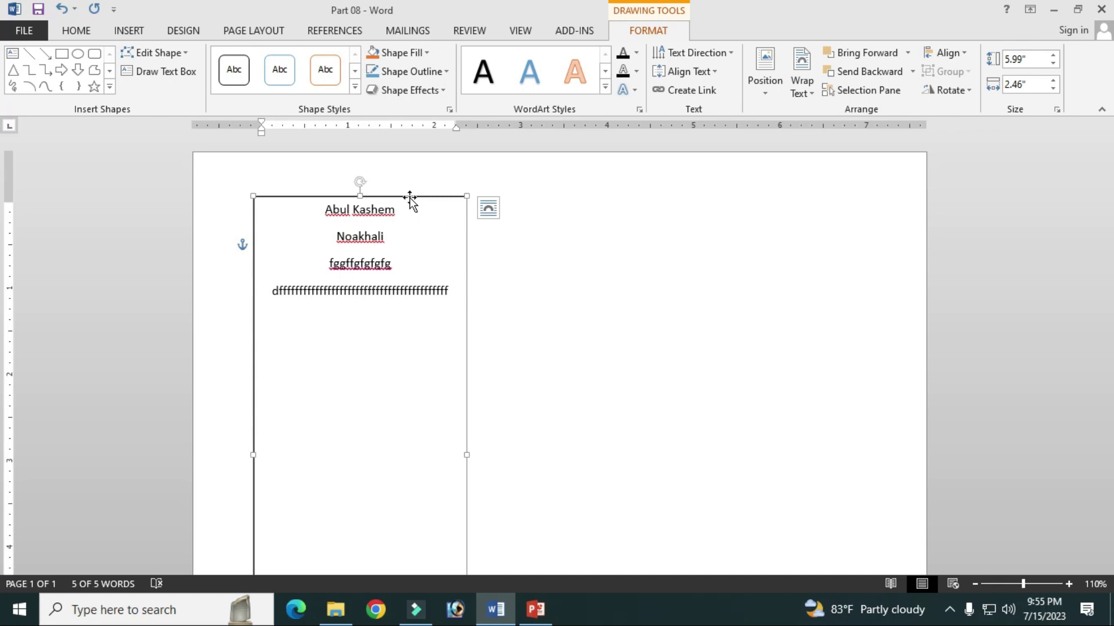
# Step: Apply the dark-blue gradient shape style to the text box
pyautogui.click(409, 198)
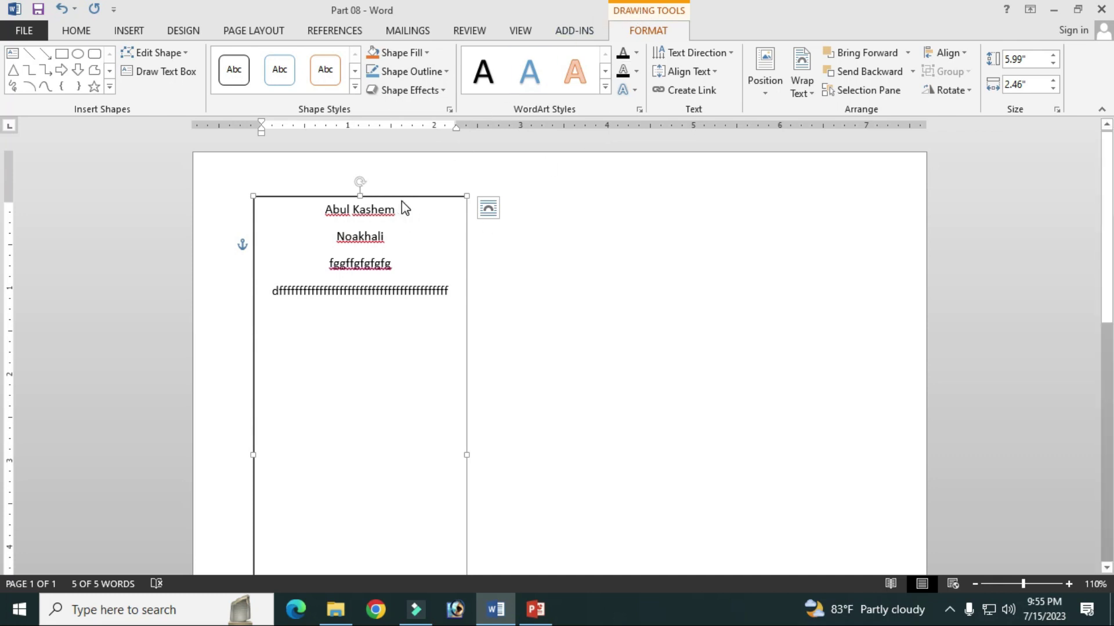
pyautogui.click(648, 23)
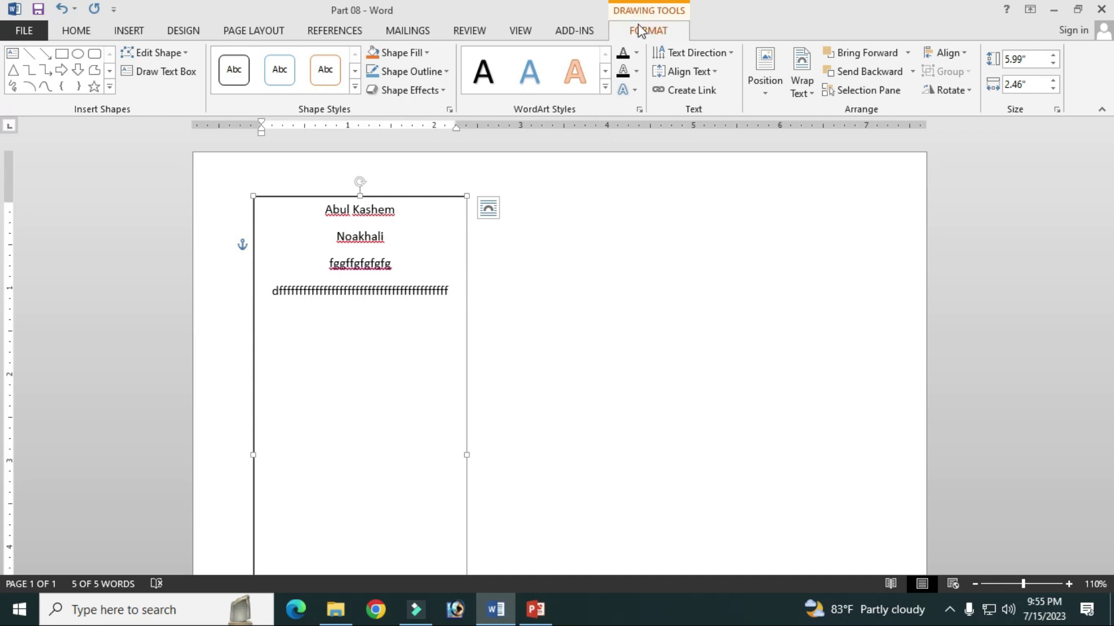
pyautogui.click(355, 87)
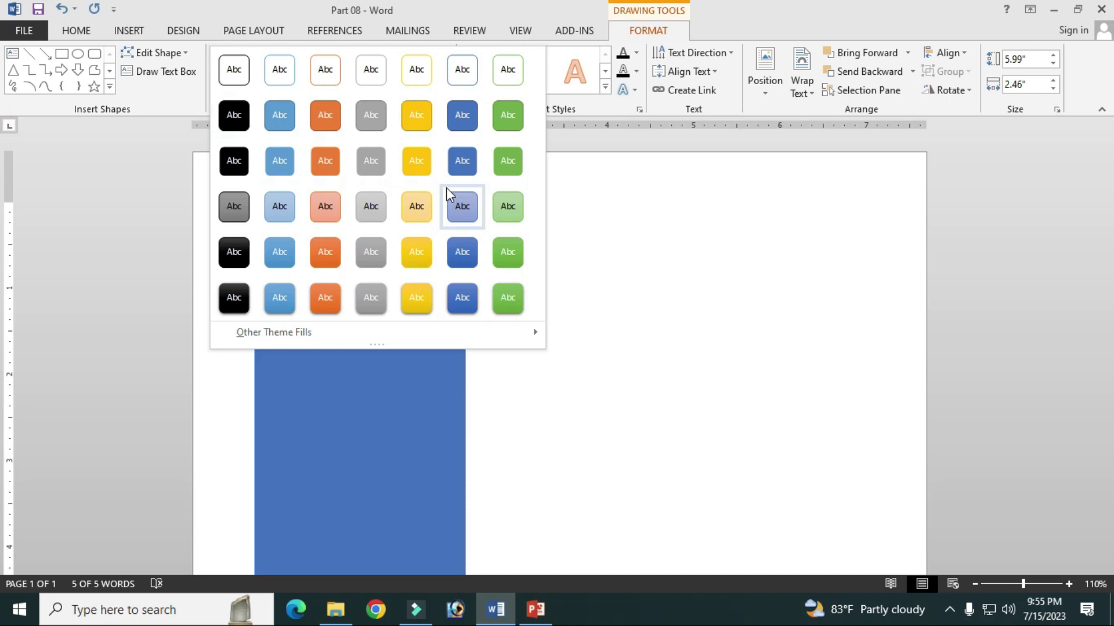
pyautogui.click(469, 288)
pyautogui.click(523, 230)
# Step: Select the box's text and apply the orange WordArt style to it
pyautogui.moveTo(322, 209)
pyautogui.mouseDown()
pyautogui.moveTo(451, 290)
pyautogui.moveTo(319, 211)
pyautogui.mouseUp()
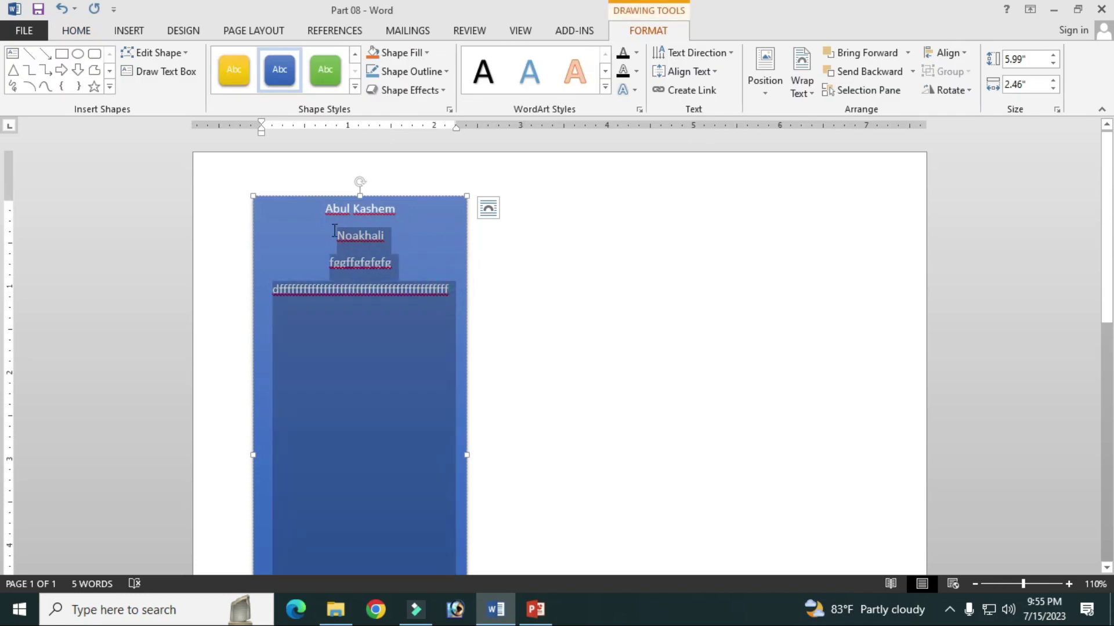
pyautogui.click(419, 72)
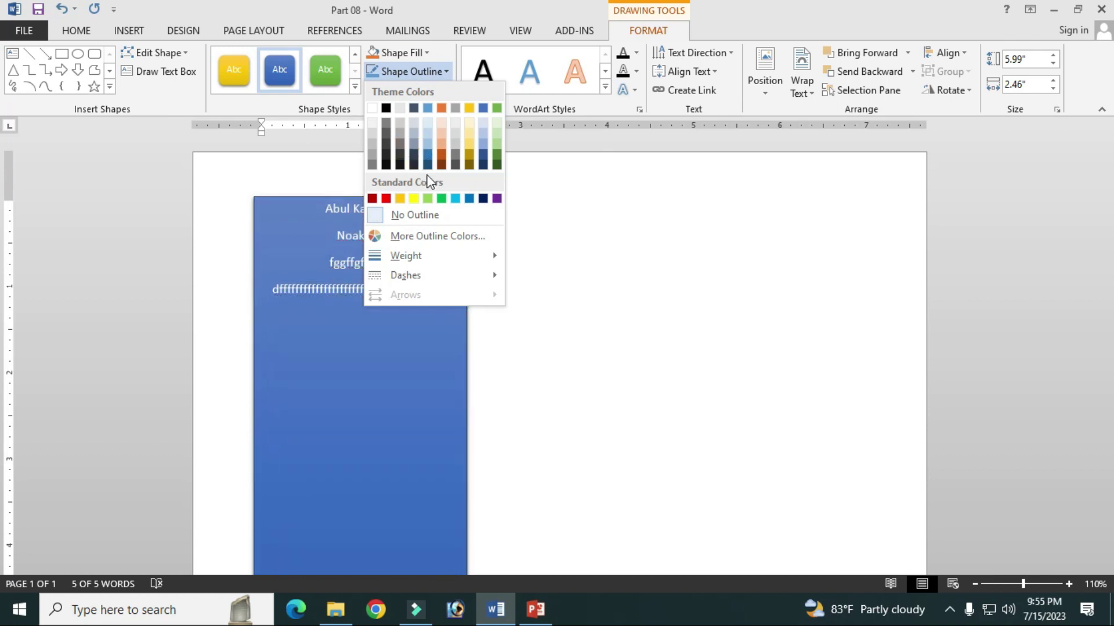
pyautogui.click(394, 48)
pyautogui.click(394, 52)
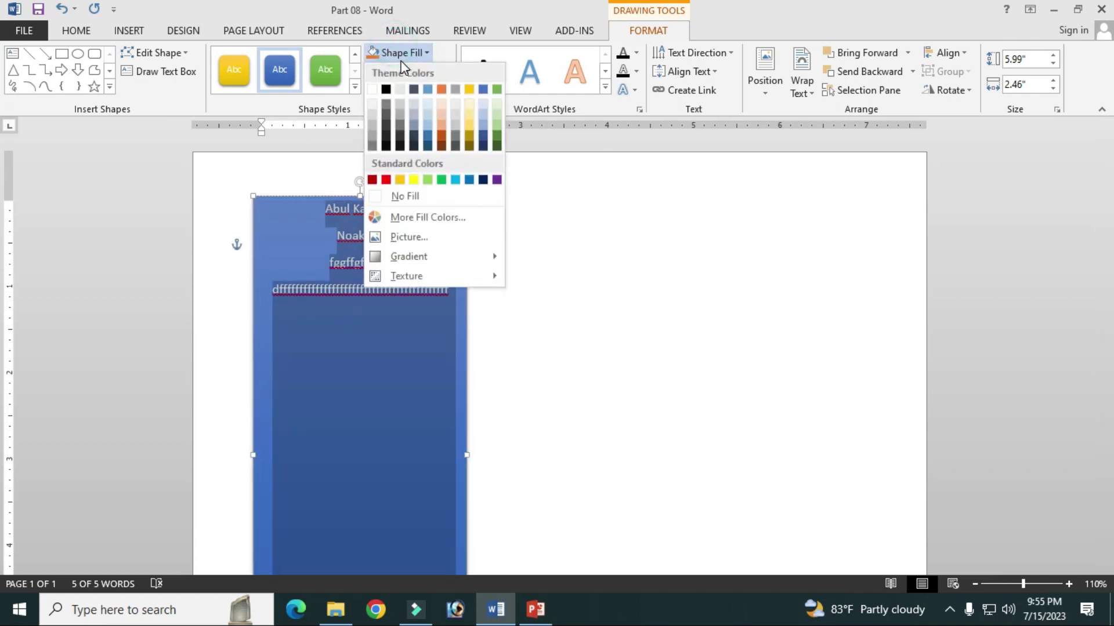
pyautogui.click(423, 51)
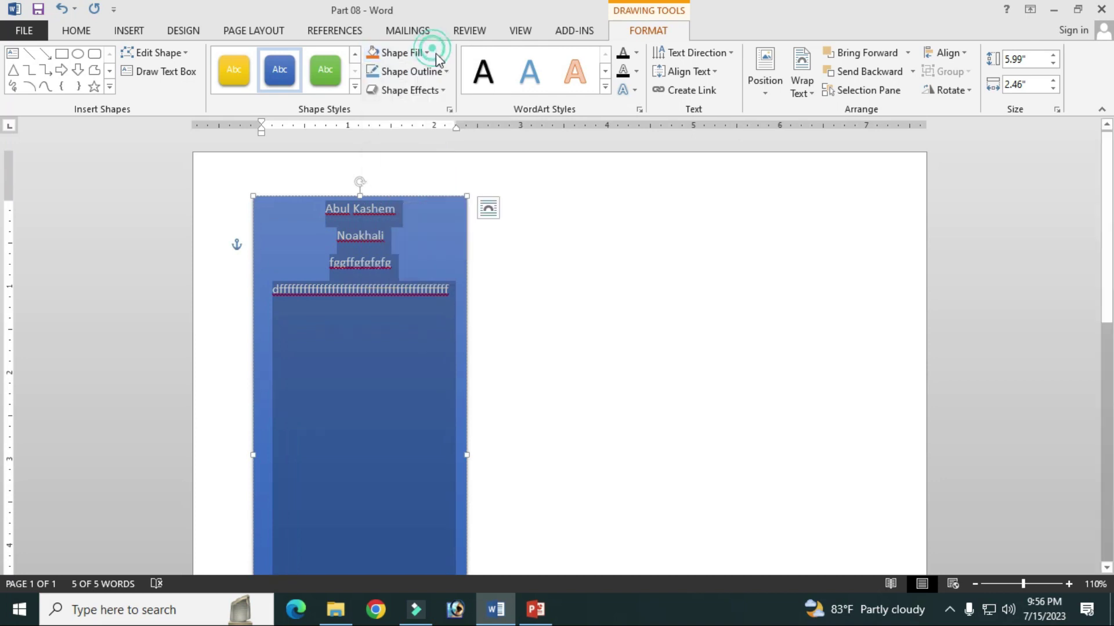
pyautogui.click(637, 53)
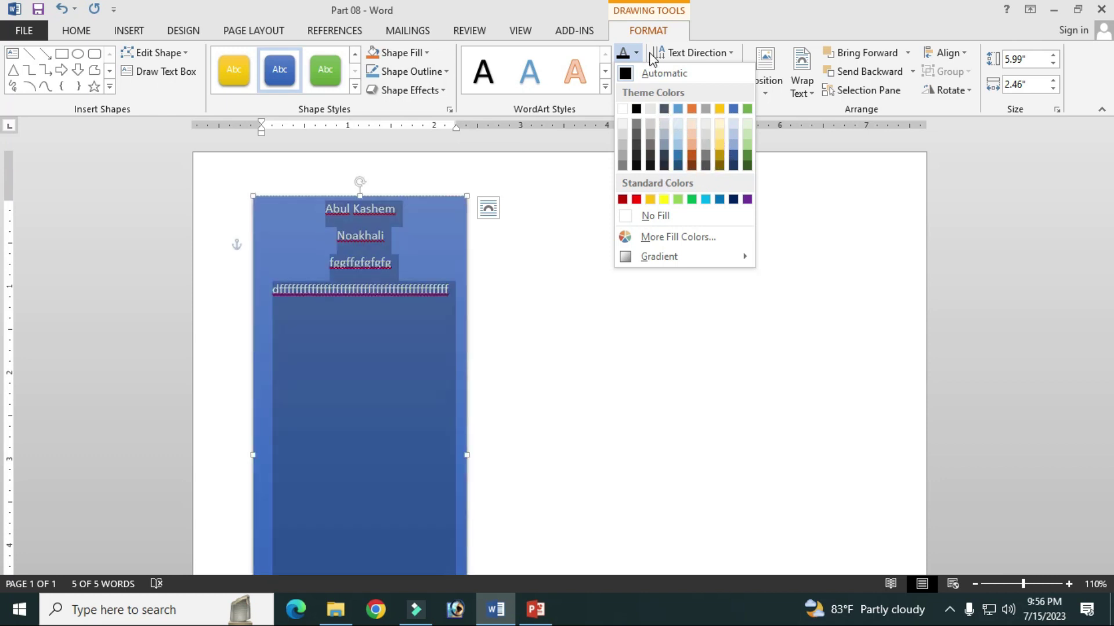
pyautogui.click(637, 51)
pyautogui.click(637, 71)
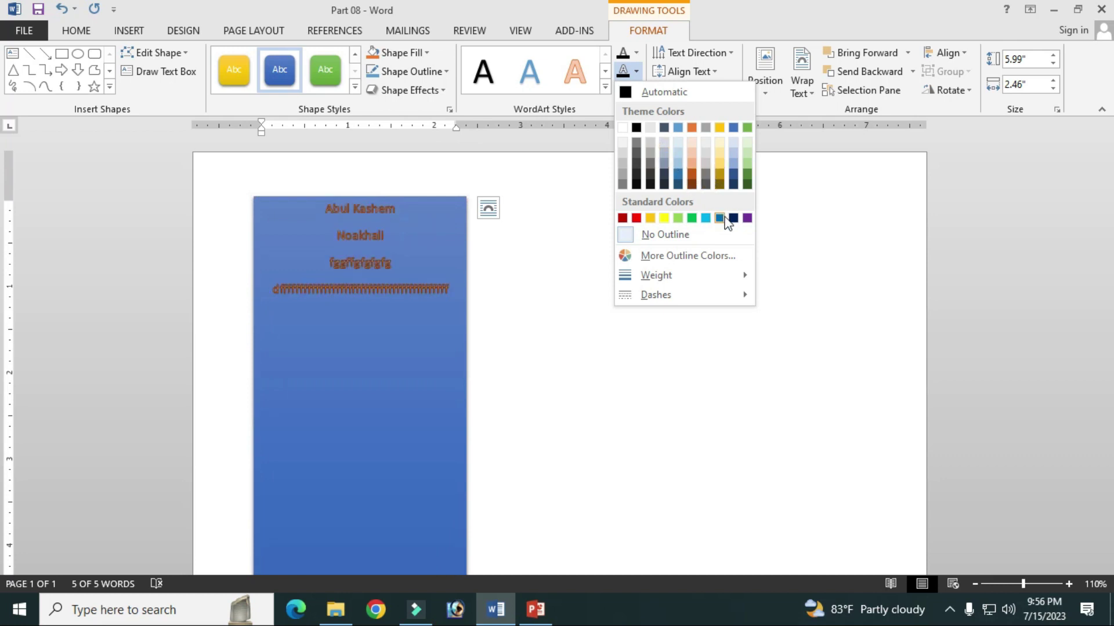
pyautogui.click(629, 53)
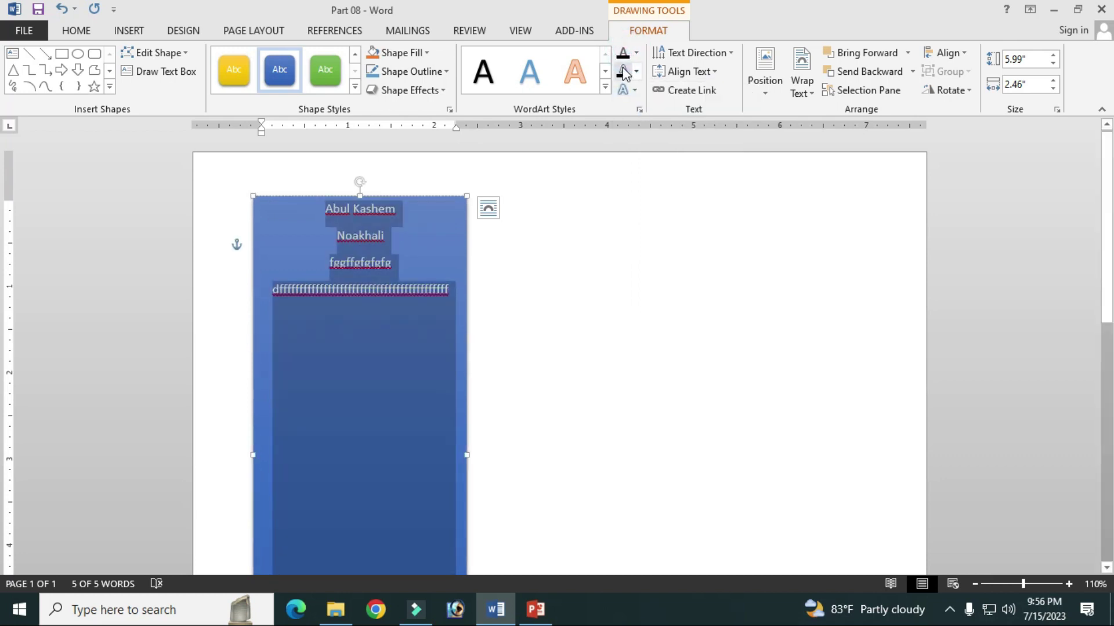
pyautogui.click(605, 87)
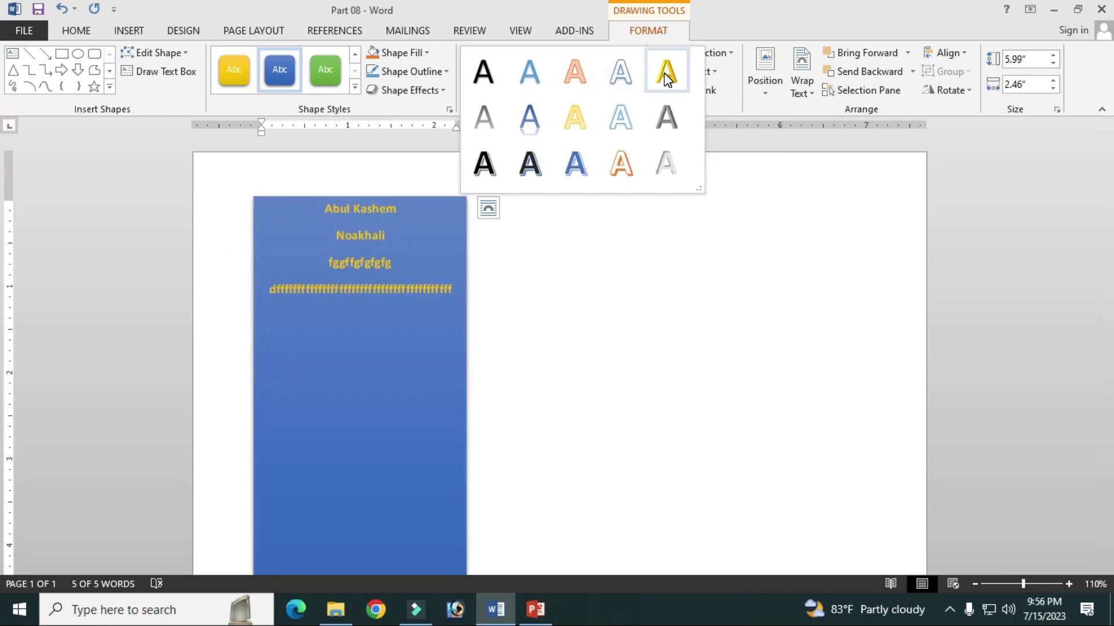
pyautogui.click(575, 71)
pyautogui.click(396, 277)
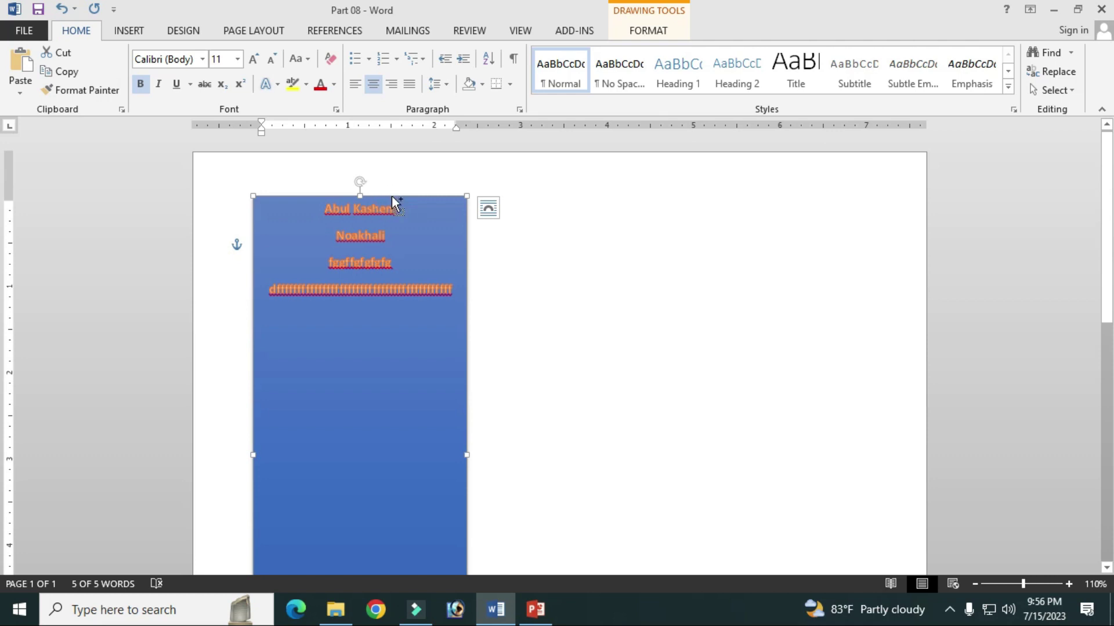
# Step: Ctrl+drag a copy of the blue box to the right, type filler text into it, and select all
pyautogui.click(391, 196)
pyautogui.moveTo(391, 197); pyautogui.dragTo(552, 200)
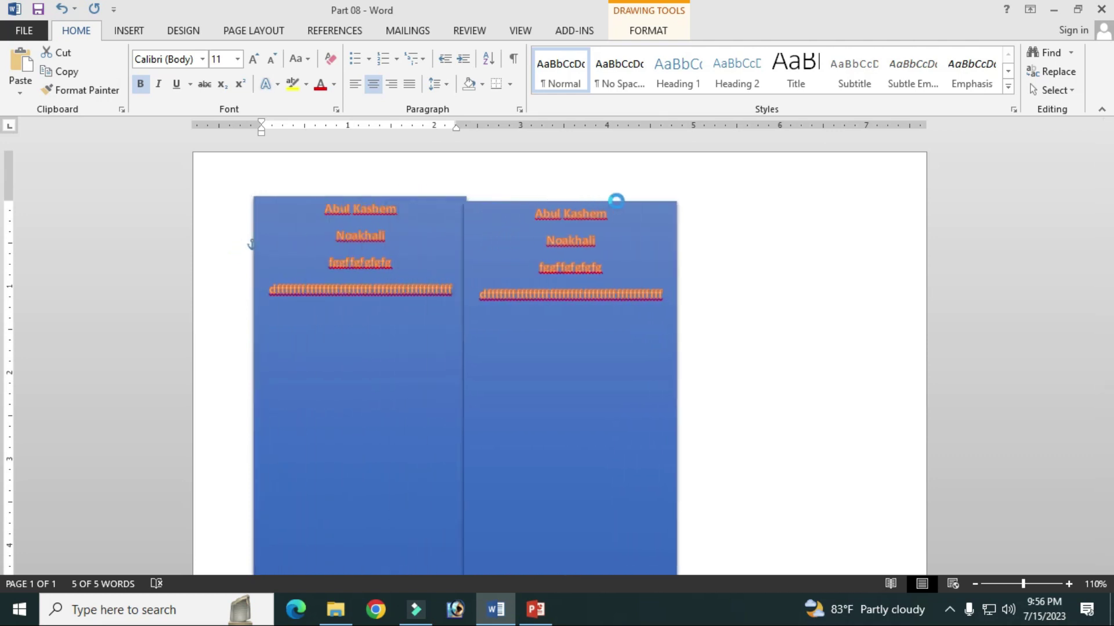
pyautogui.moveTo(553, 200); pyautogui.dragTo(772, 196)
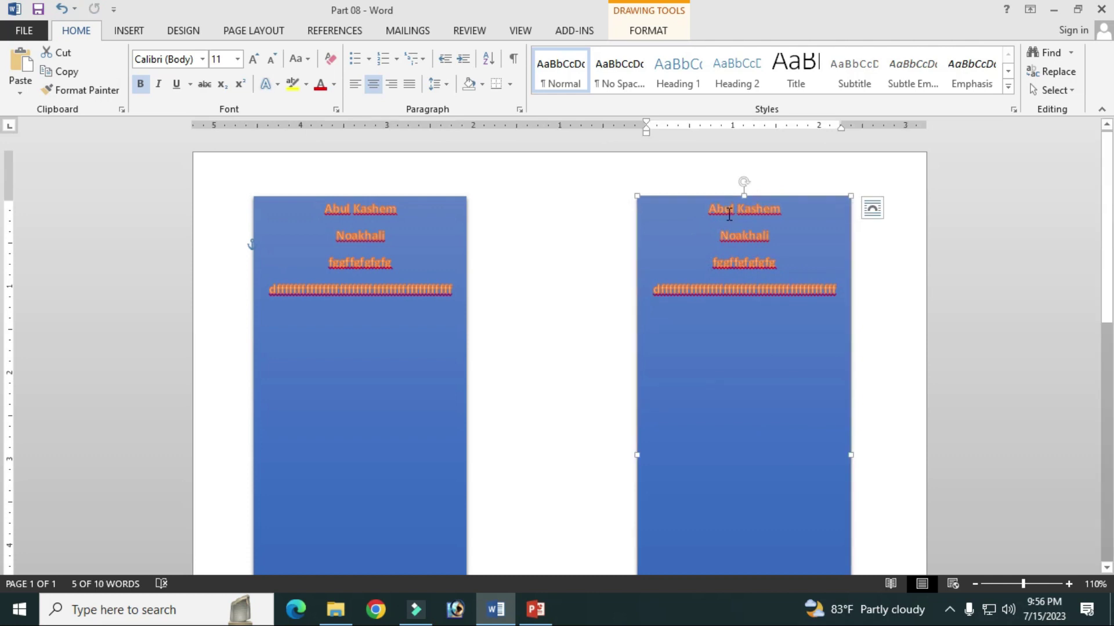
pyautogui.write('fdgfgfffgfgdfdffdgggg')
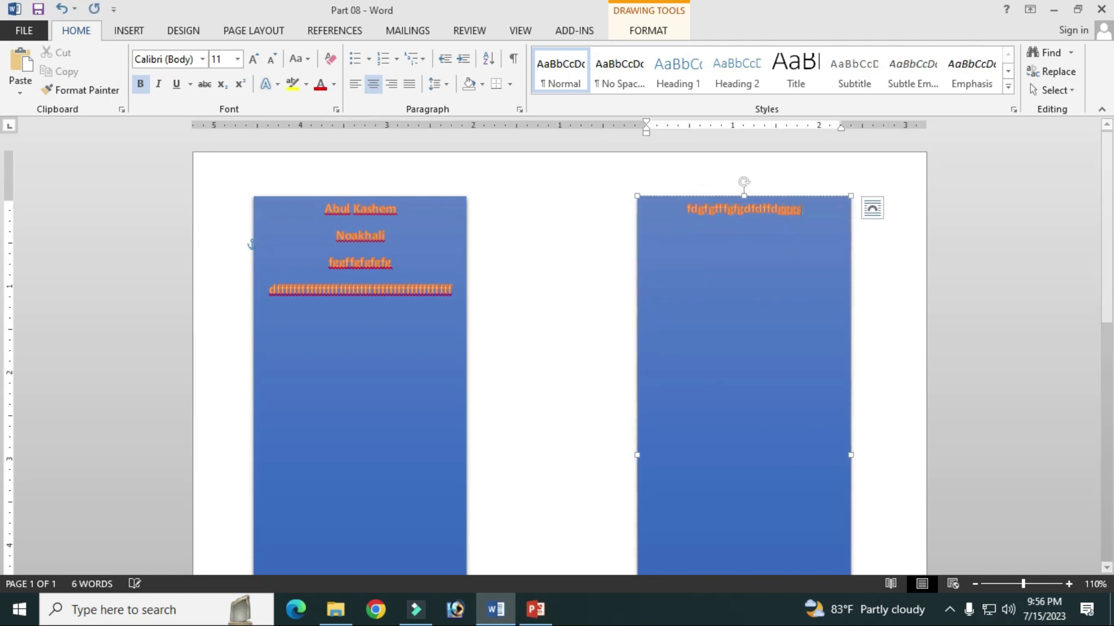
pyautogui.write('gggggggggggggdfgggggggggggredfxfghgfgfg')
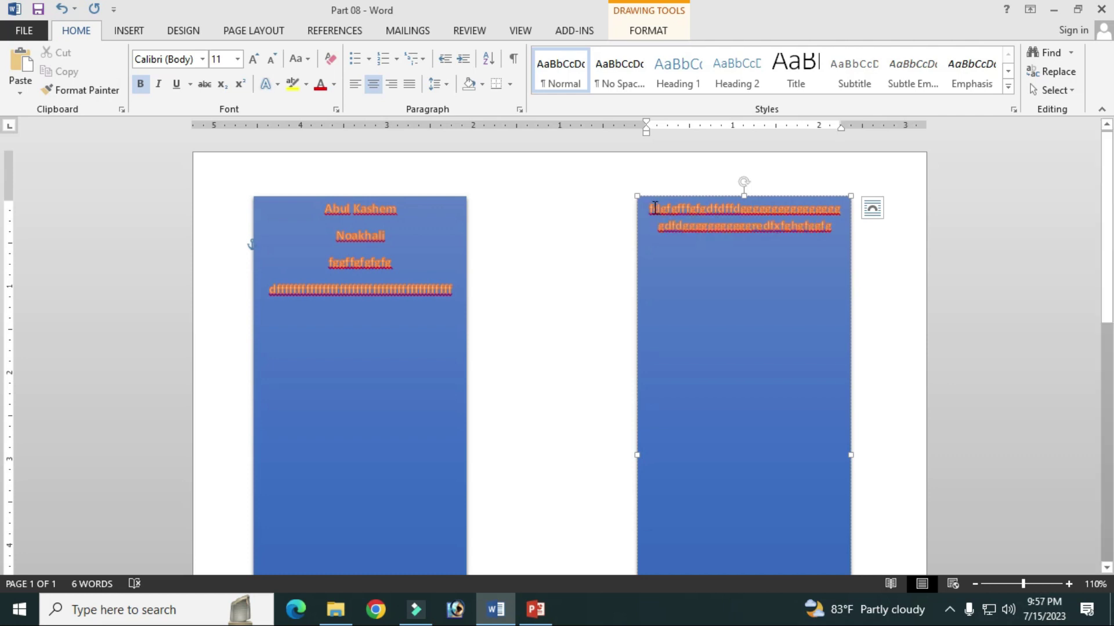
pyautogui.hotkey('ctrl', 'a')
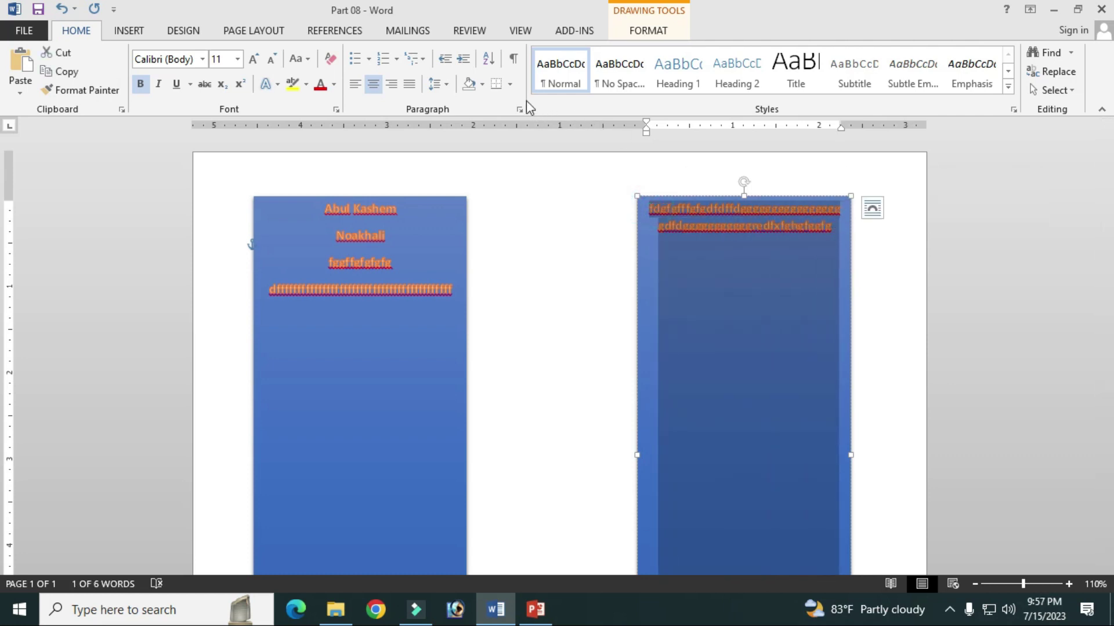
# Step: Set the right box's text outline to No Outline and adjust its text fill
pyautogui.click(334, 86)
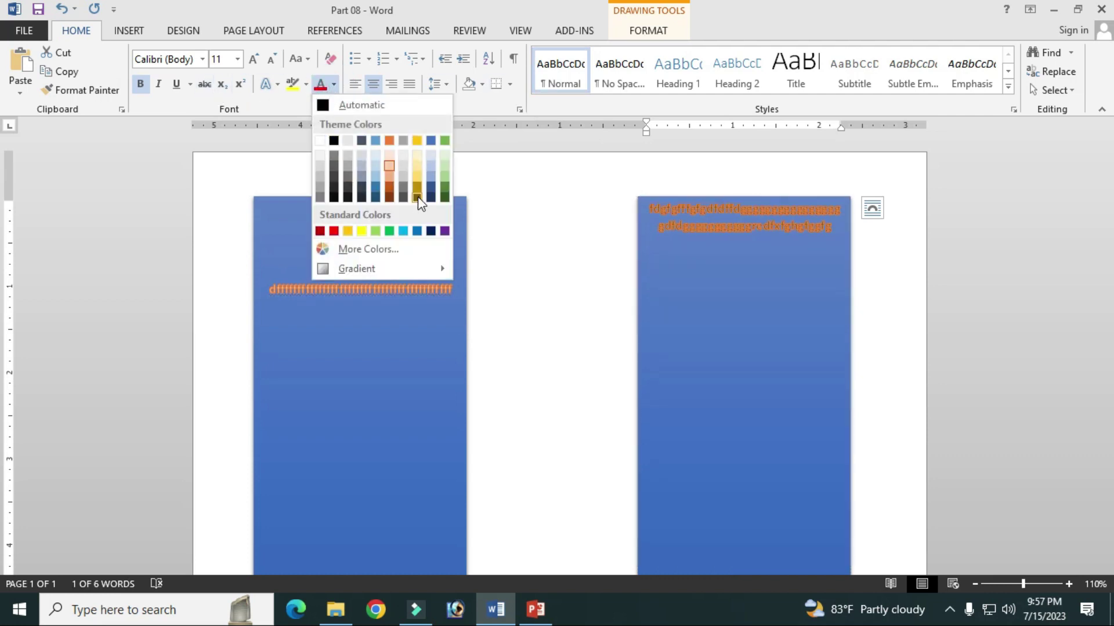
pyautogui.click(650, 29)
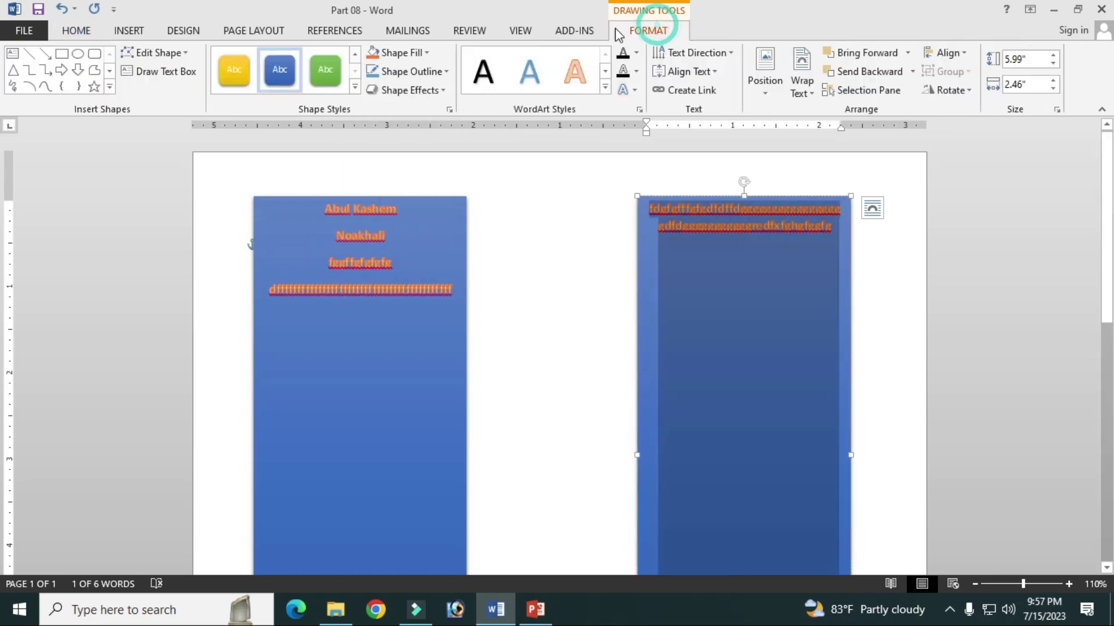
pyautogui.click(637, 71)
pyautogui.click(623, 128)
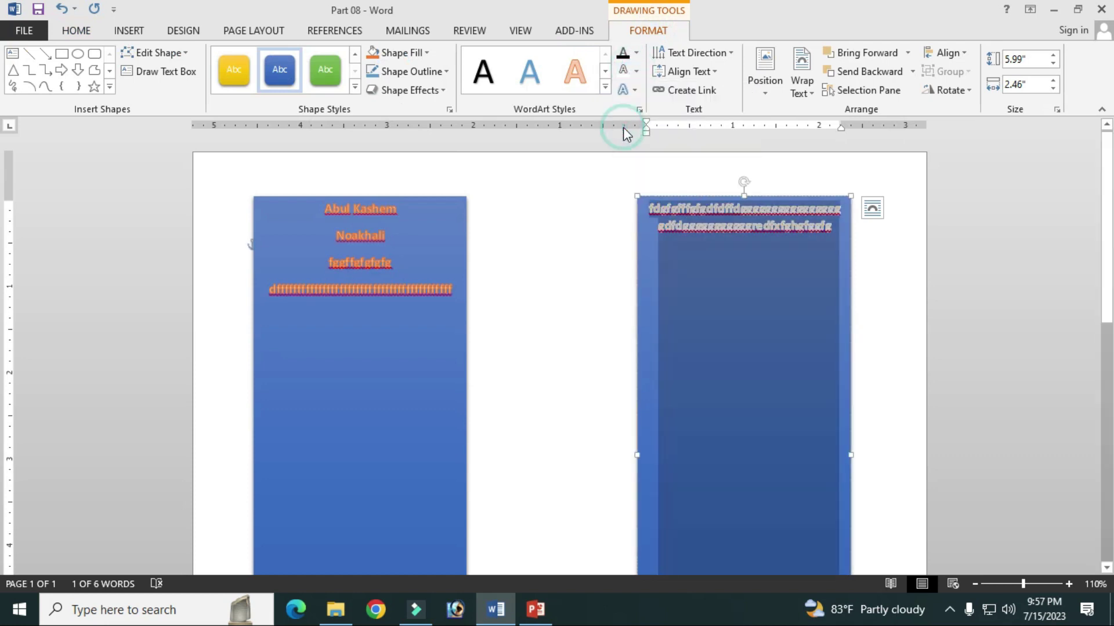
pyautogui.click(636, 72)
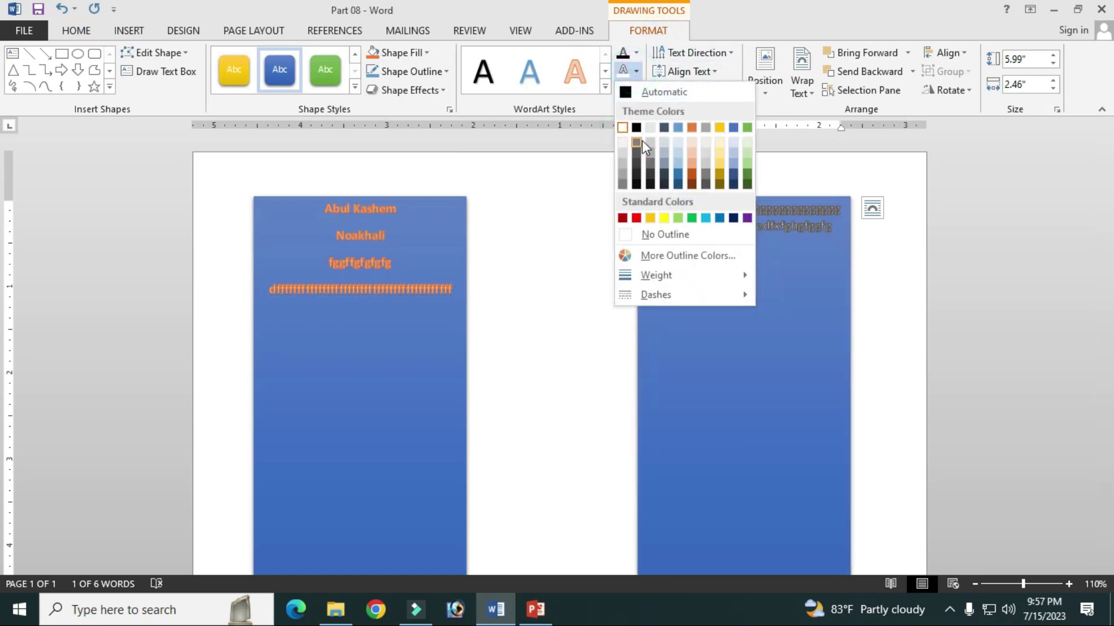
pyautogui.click(637, 52)
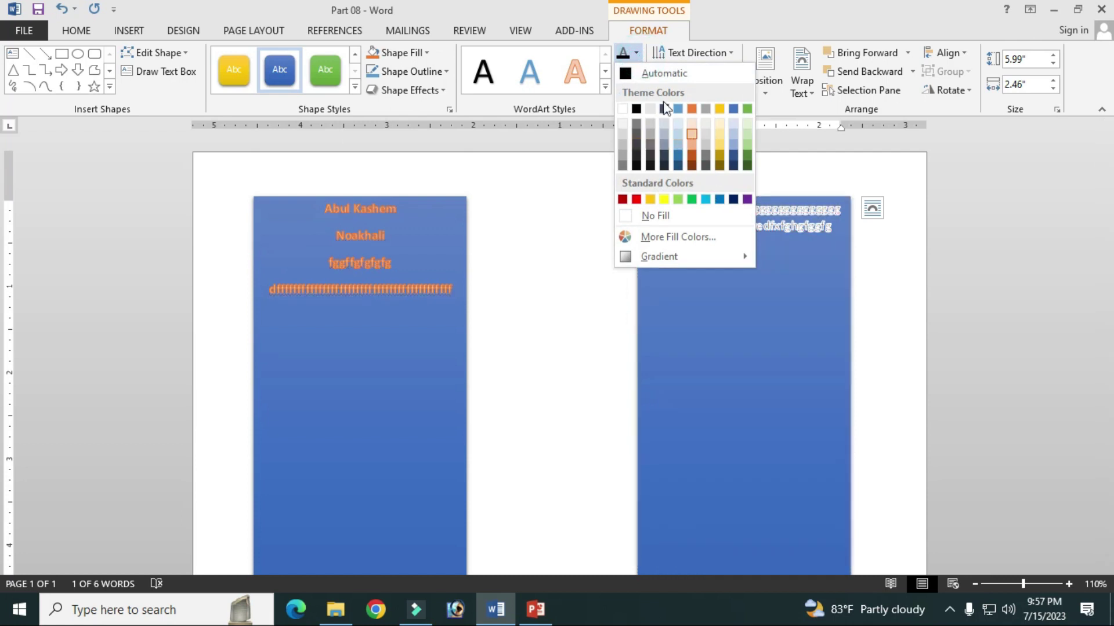
pyautogui.click(659, 141)
pyautogui.click(636, 71)
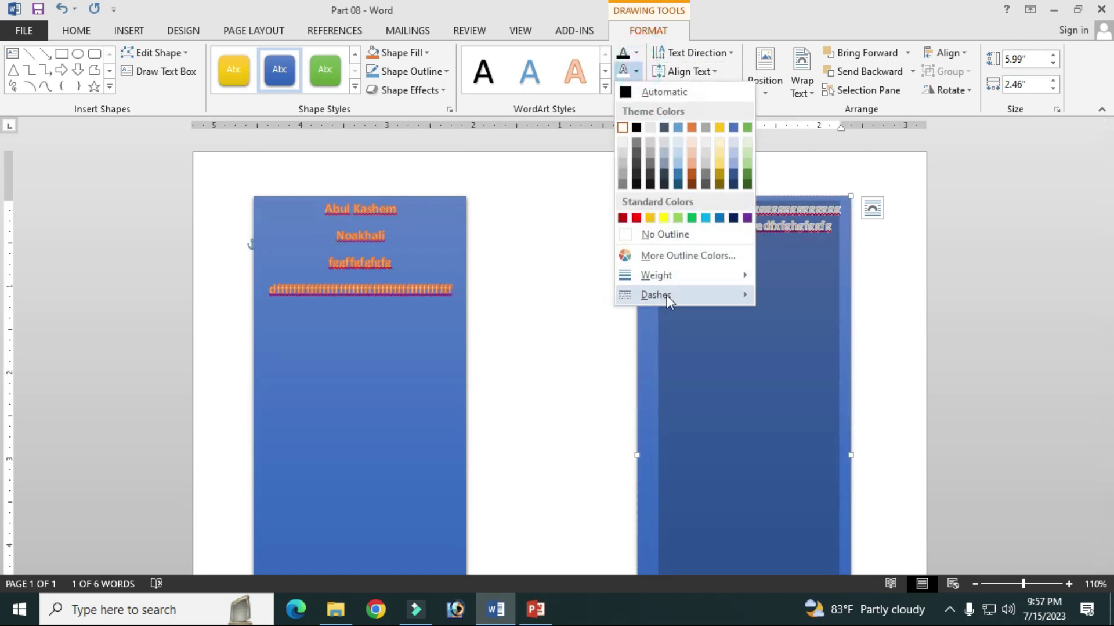
pyautogui.click(678, 235)
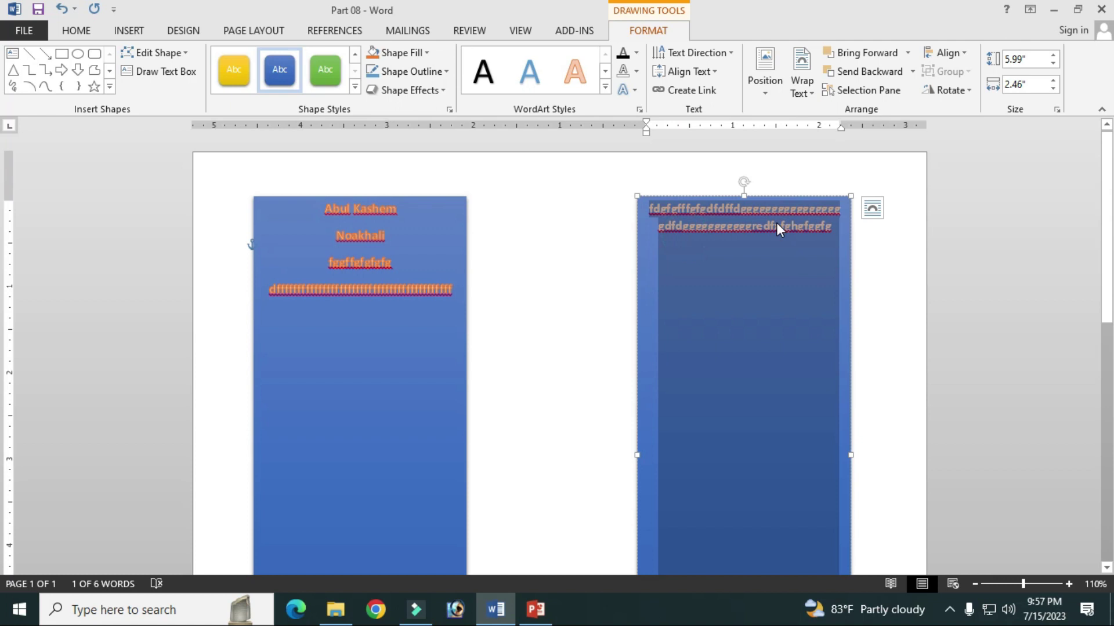
pyautogui.click(636, 52)
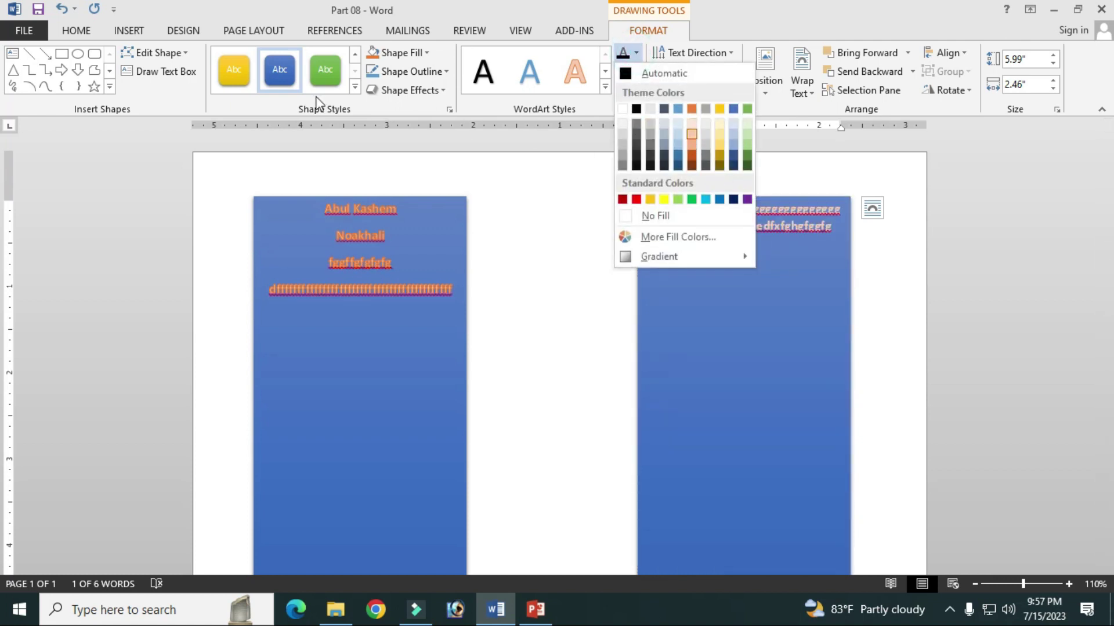
# Step: Make the right box's text White through the Home font colour
pyautogui.click(76, 30)
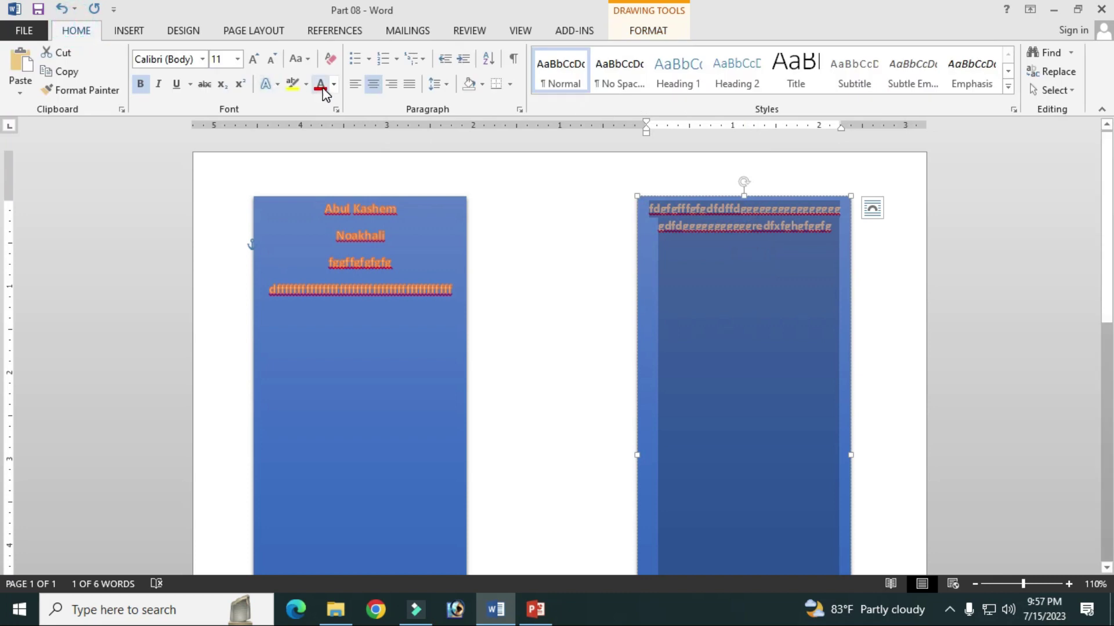
pyautogui.click(320, 84)
pyautogui.click(334, 84)
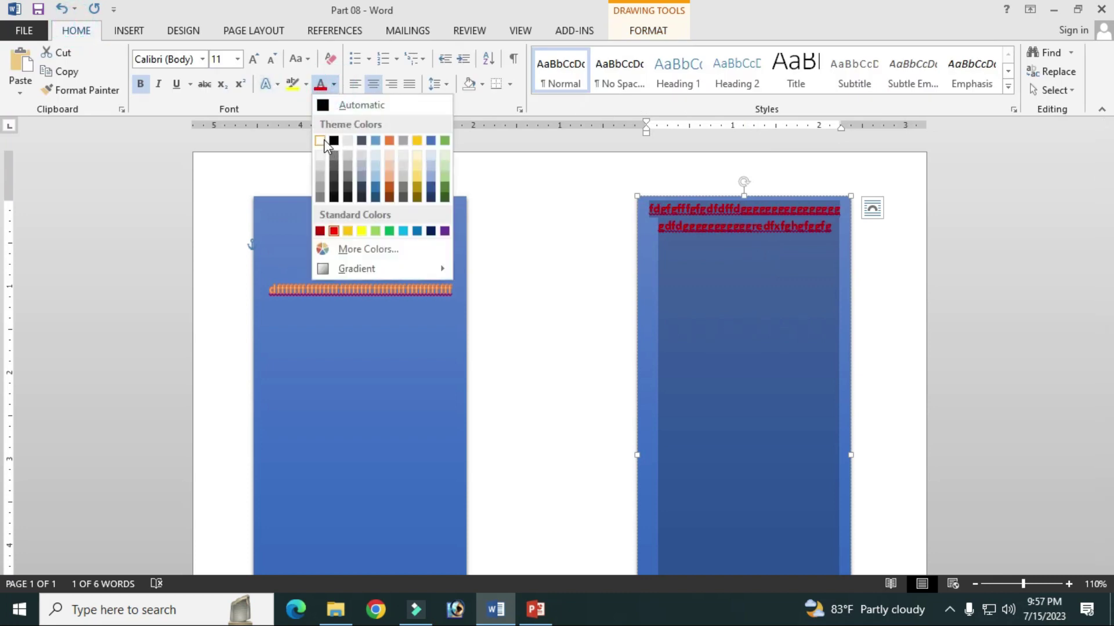
pyautogui.click(319, 141)
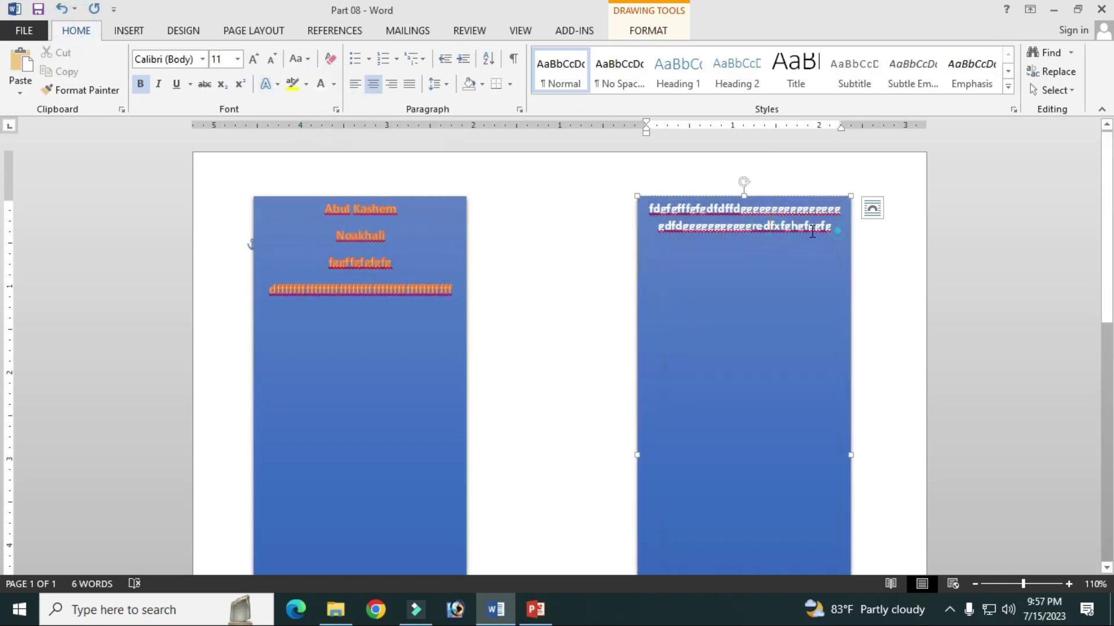
pyautogui.click(344, 279)
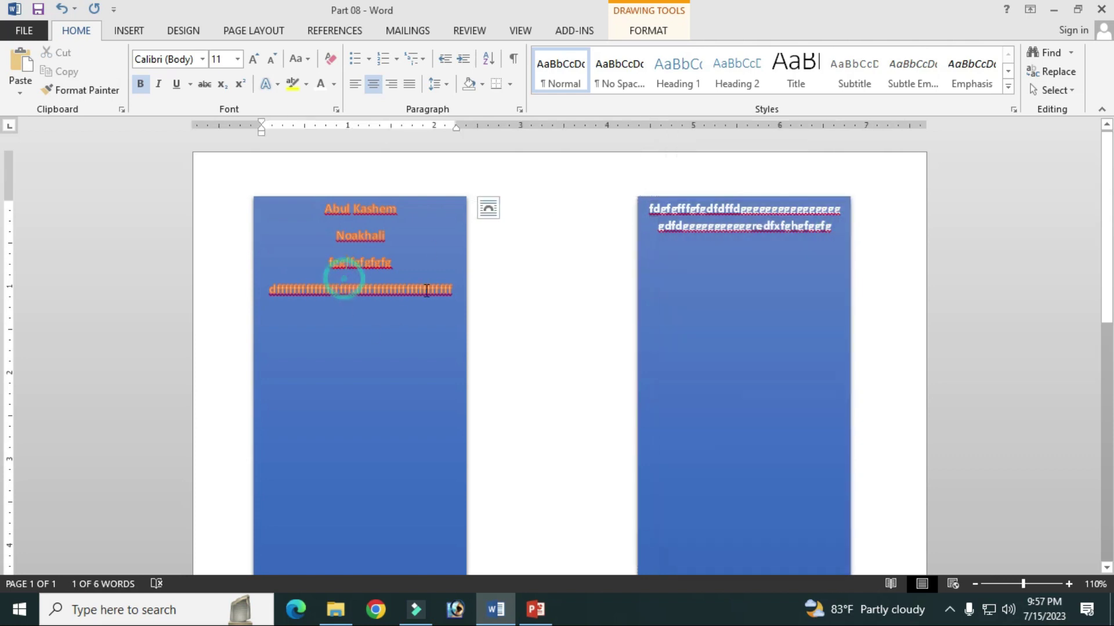
pyautogui.scroll(-2, 426, 290)
pyautogui.click(616, 348)
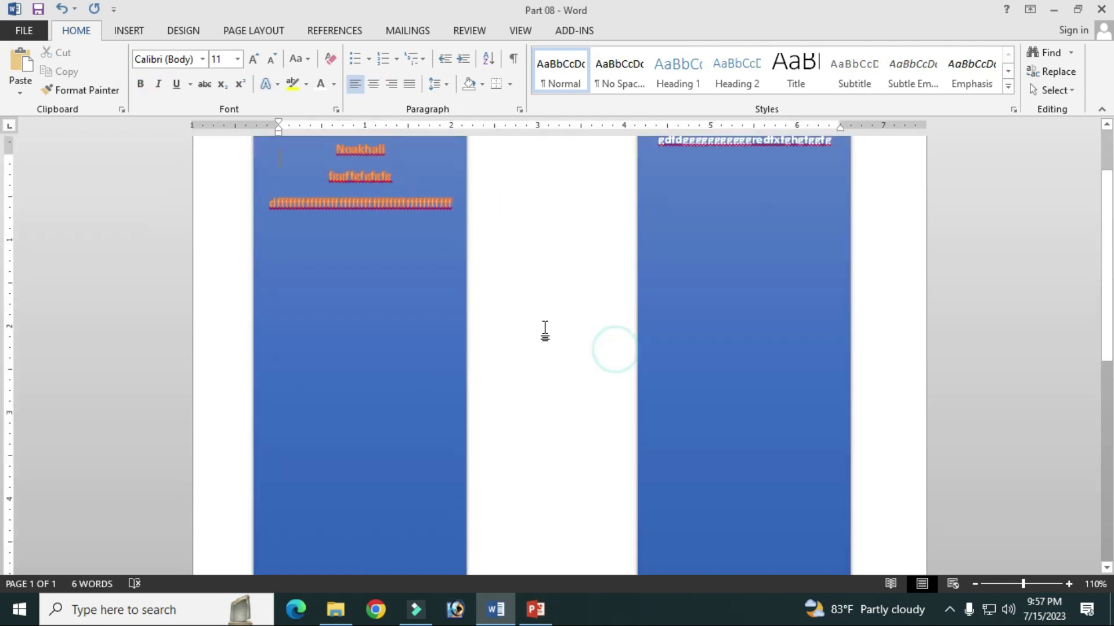
pyautogui.scroll(2, 545, 328)
pyautogui.click(130, 32)
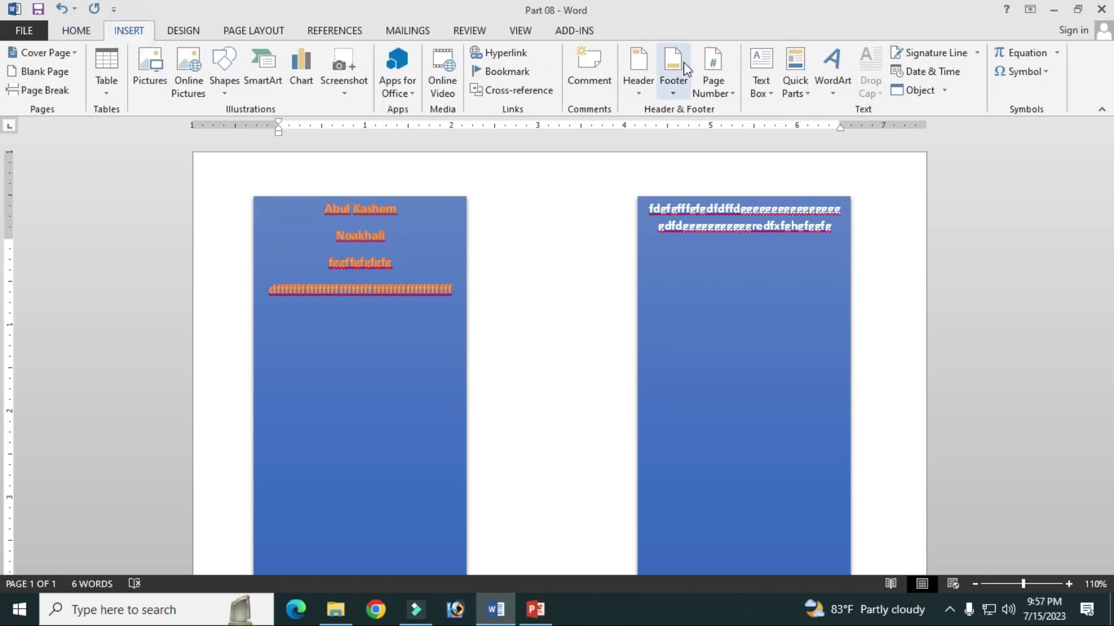
pyautogui.click(770, 91)
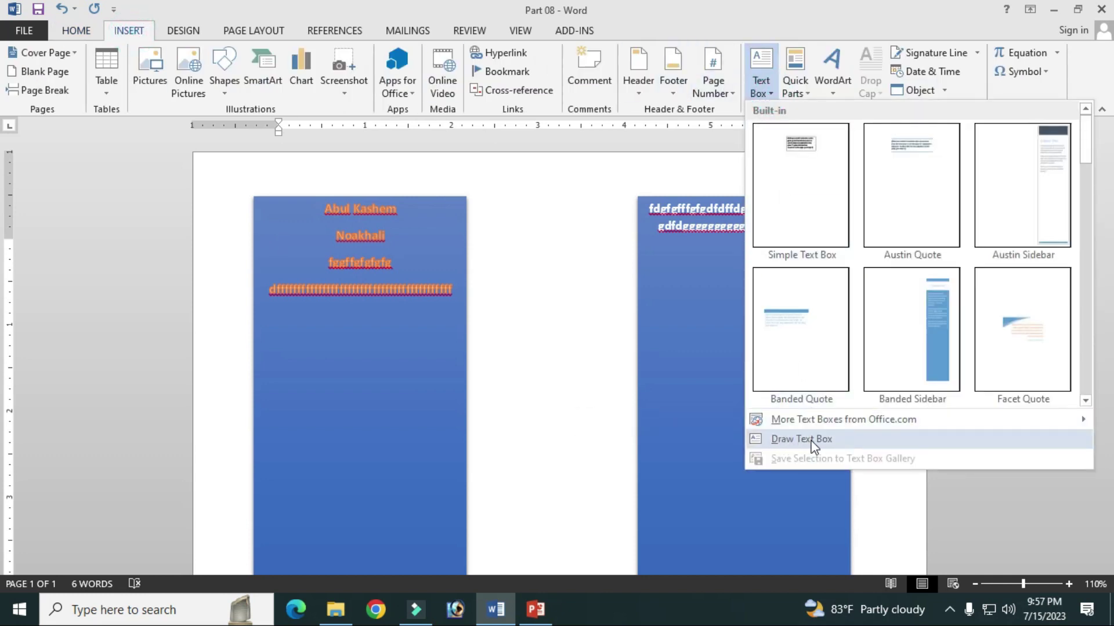
# Step: Draw a wide text box below the blue boxes and type 'gffgfggfgffggfgfssggf'
pyautogui.click(810, 440)
pyautogui.scroll(-1, 644, 384)
pyautogui.scroll(-6, 640, 384)
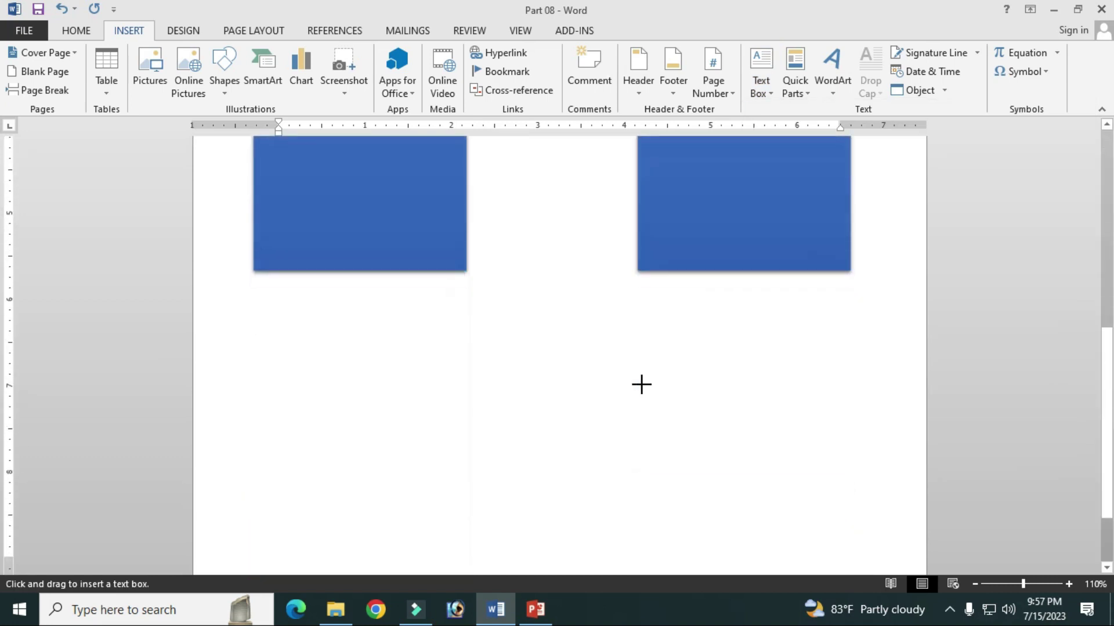
pyautogui.moveTo(270, 296); pyautogui.dragTo(787, 411)
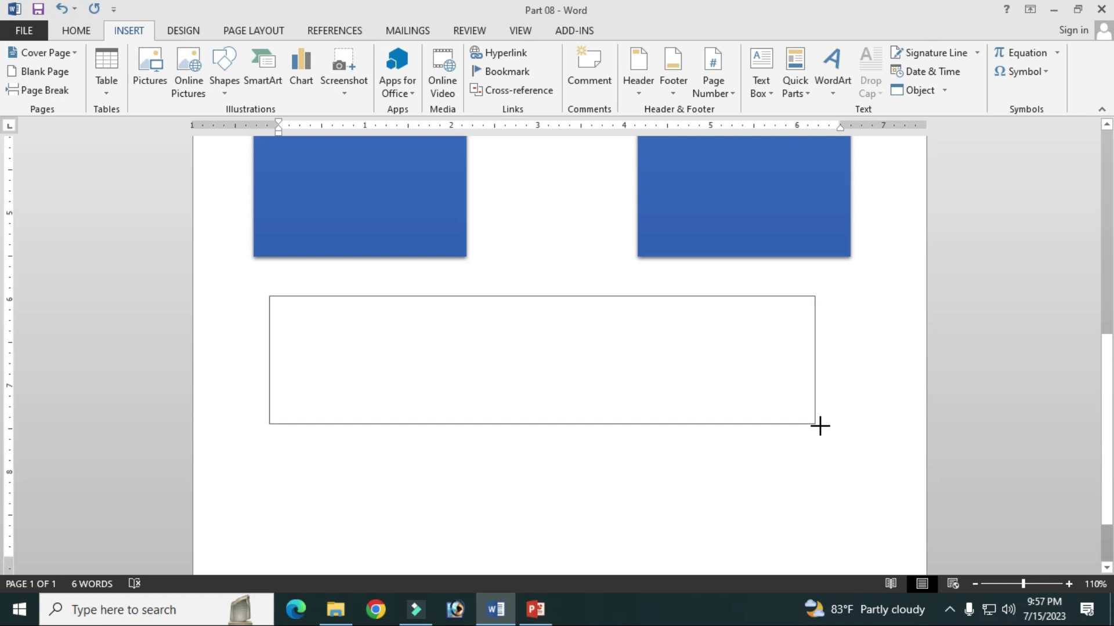
pyautogui.moveTo(786, 411); pyautogui.dragTo(845, 434)
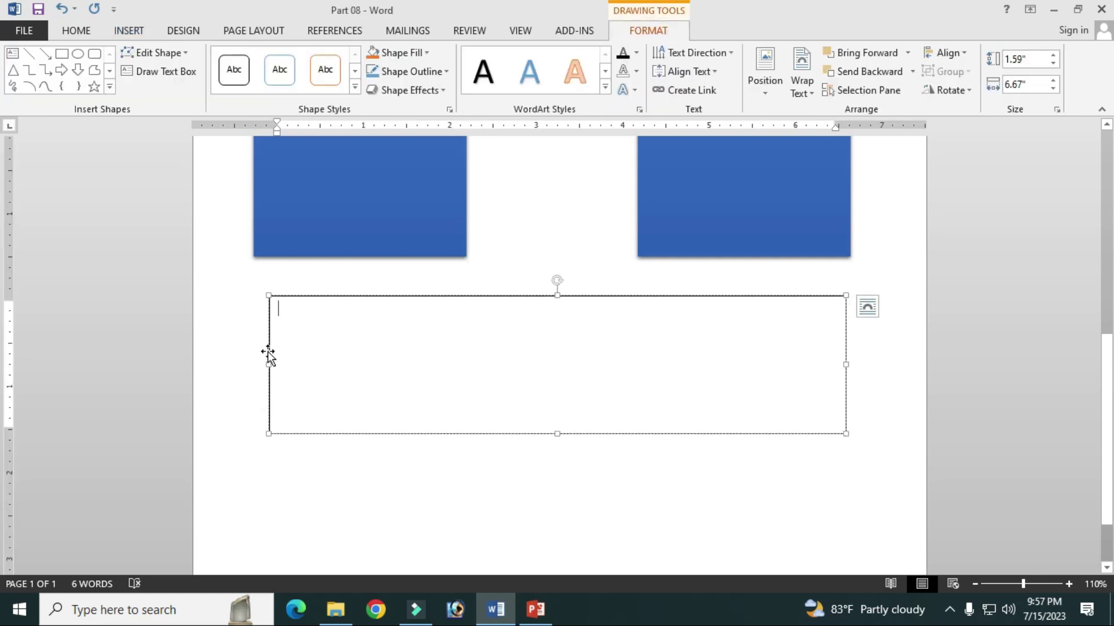
pyautogui.moveTo(268, 364); pyautogui.dragTo(253, 365)
pyautogui.click(336, 351)
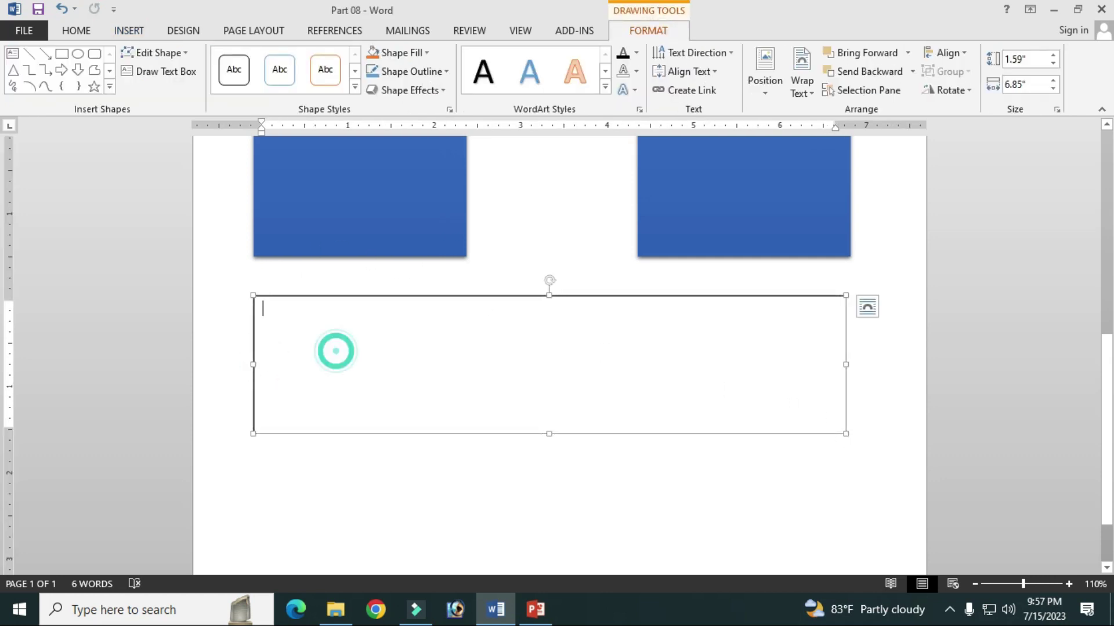
pyautogui.write('gffgfggfgffggfgfssggf')
pyautogui.click(593, 296)
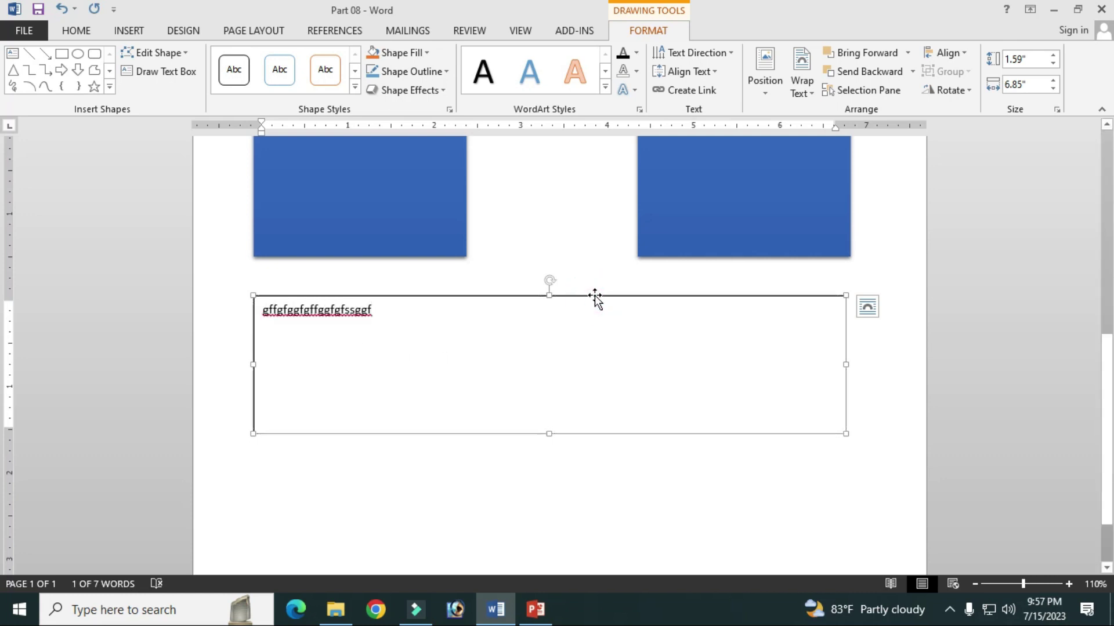
# Step: Give the wide box the yellow gradient shape style and the Preset 4 bevel effect
pyautogui.click(355, 87)
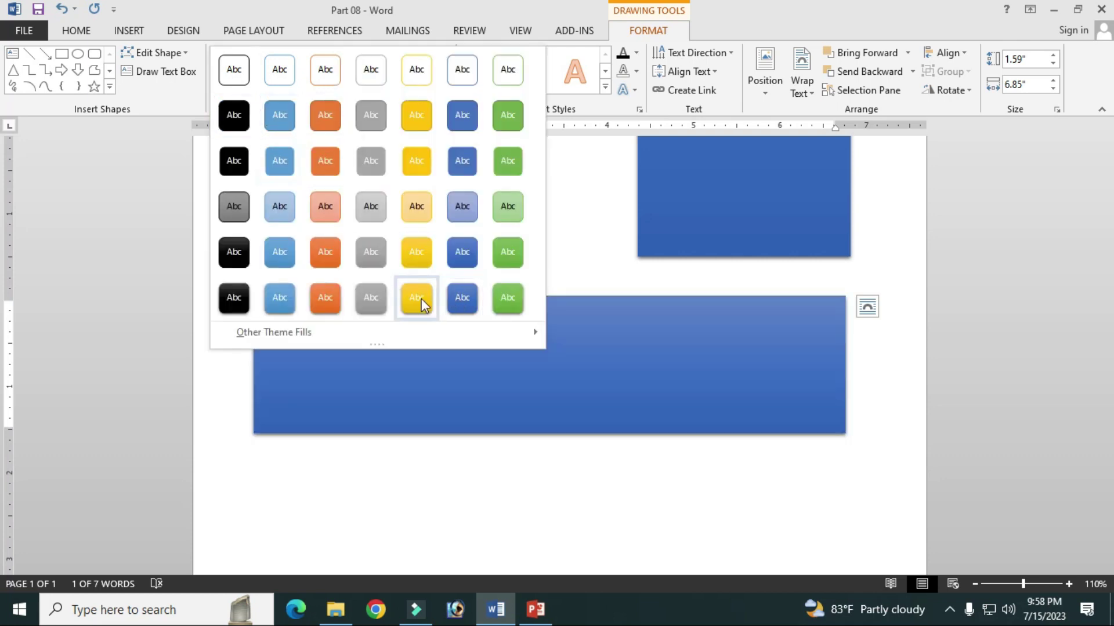
pyautogui.click(418, 299)
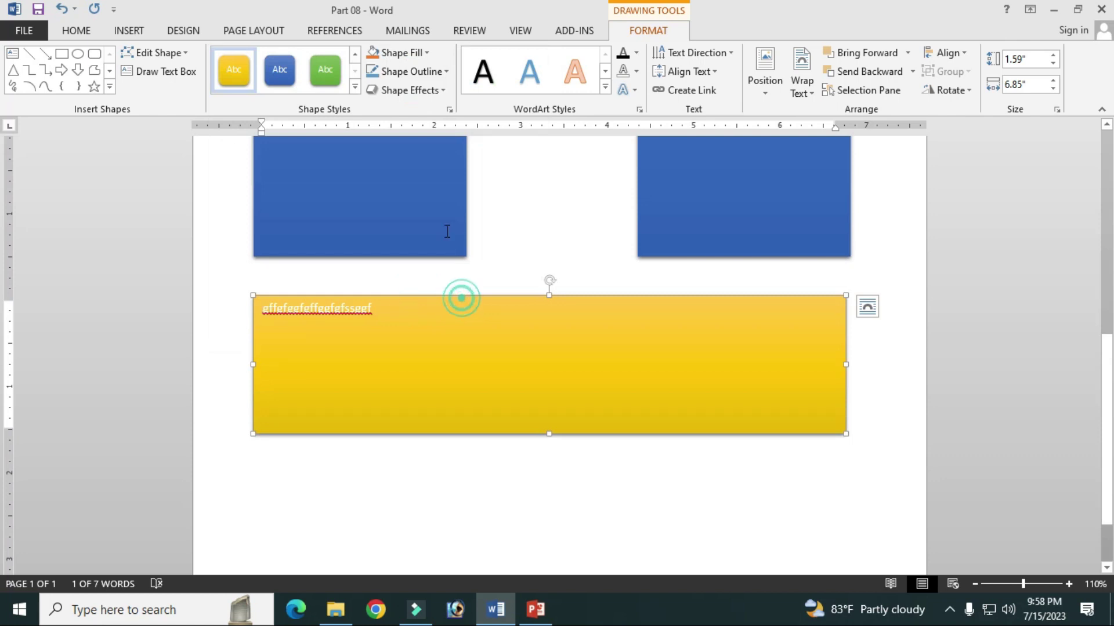
pyautogui.click(412, 87)
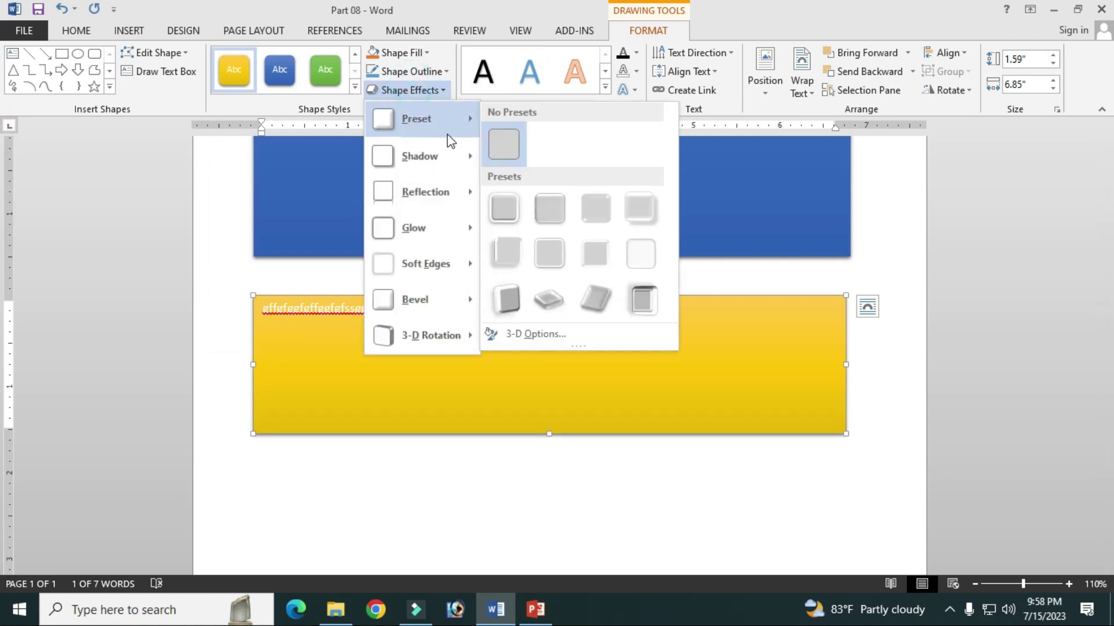
pyautogui.moveTo(418, 119)
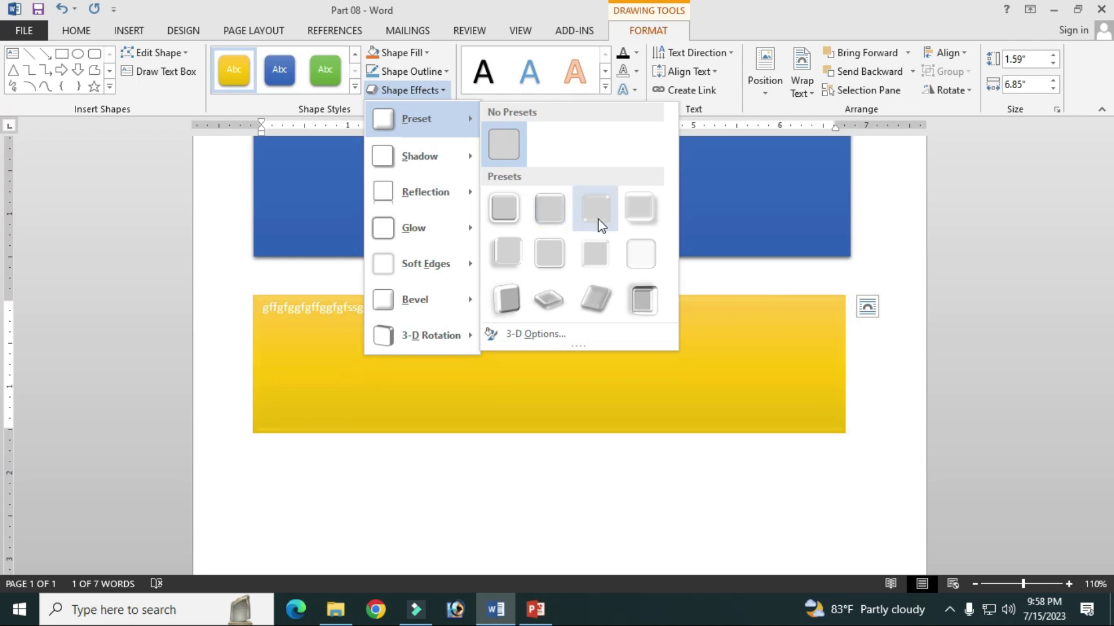
pyautogui.click(632, 225)
pyautogui.click(591, 489)
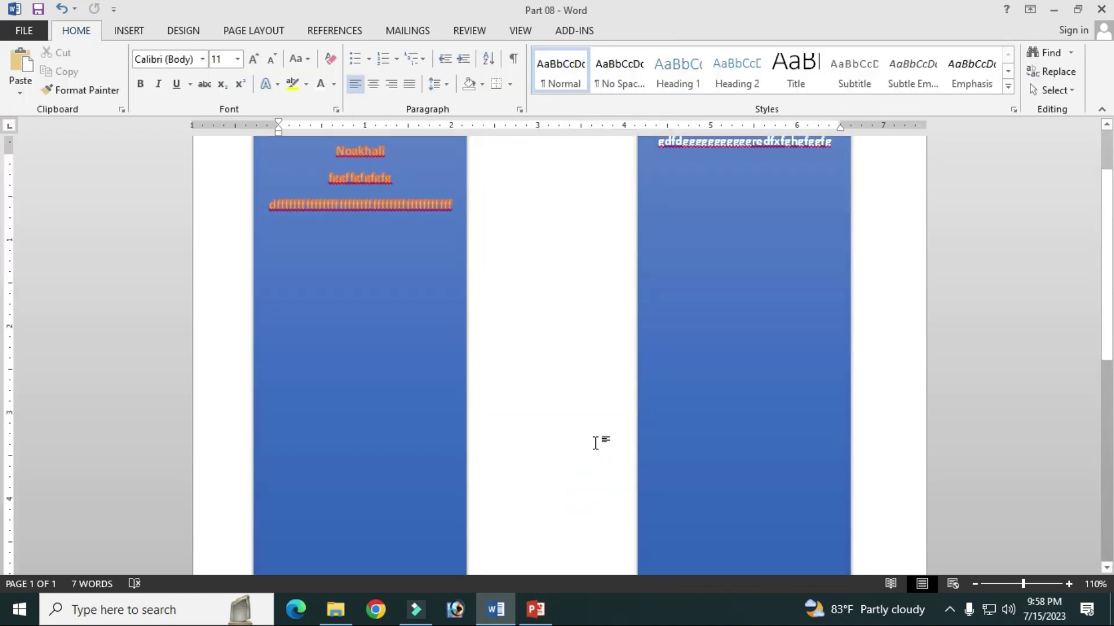
pyautogui.scroll(-3, 588, 436)
pyautogui.doubleClick(366, 351)
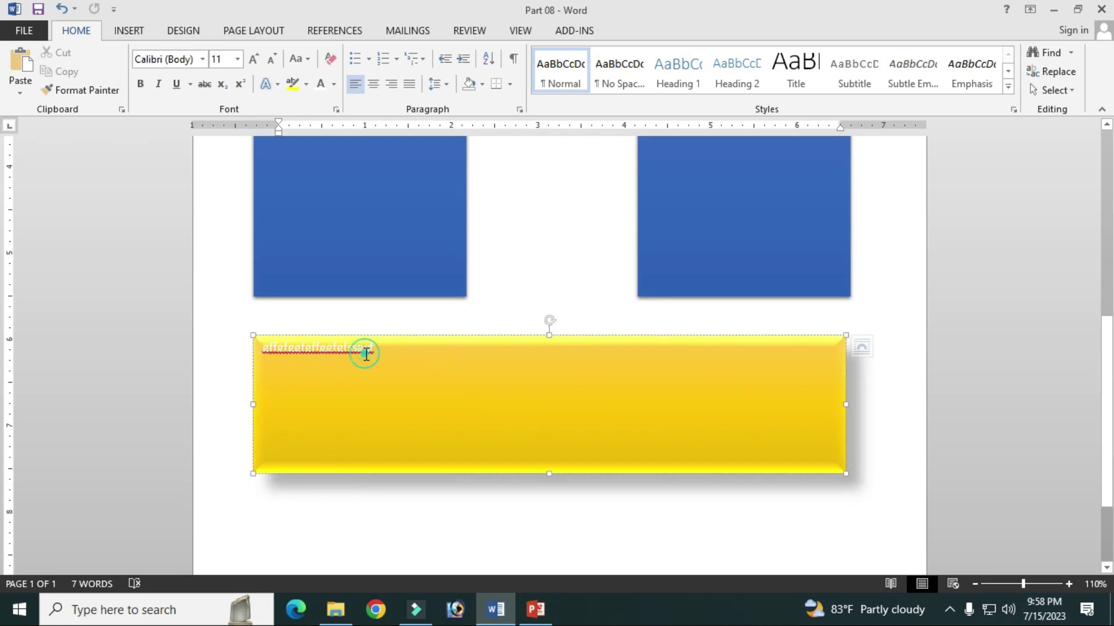
pyautogui.scroll(5, 567, 398)
pyautogui.scroll(3, 566, 400)
pyautogui.scroll(-2, 565, 398)
pyautogui.scroll(-1, 564, 398)
# Step: Open the Field dialog from Quick Parts and pick the Eq field
pyautogui.click(132, 31)
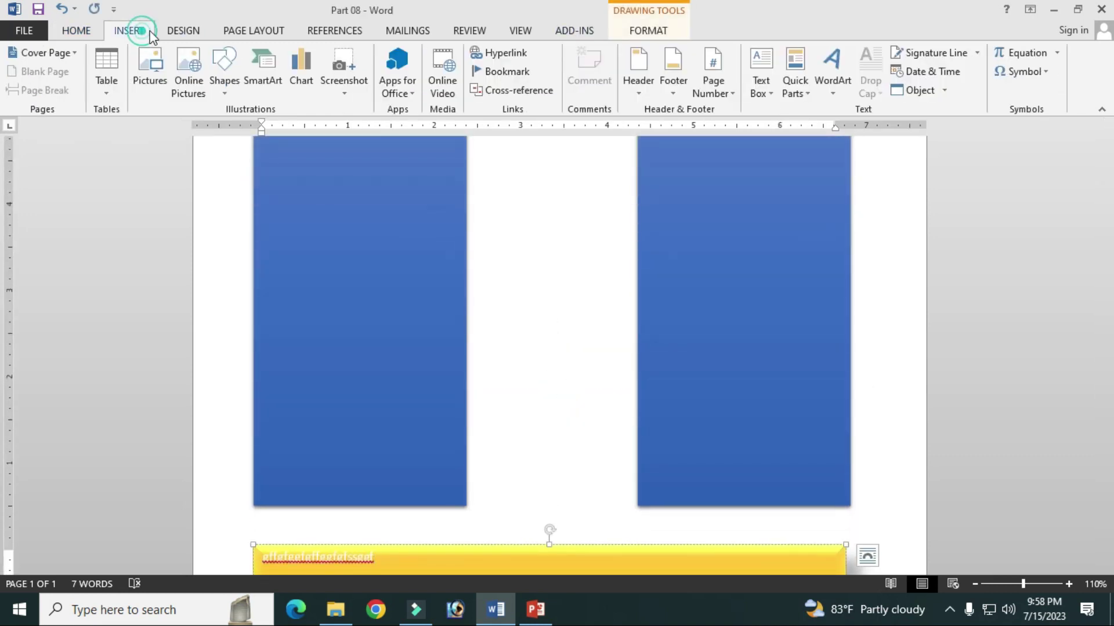
pyautogui.click(815, 102)
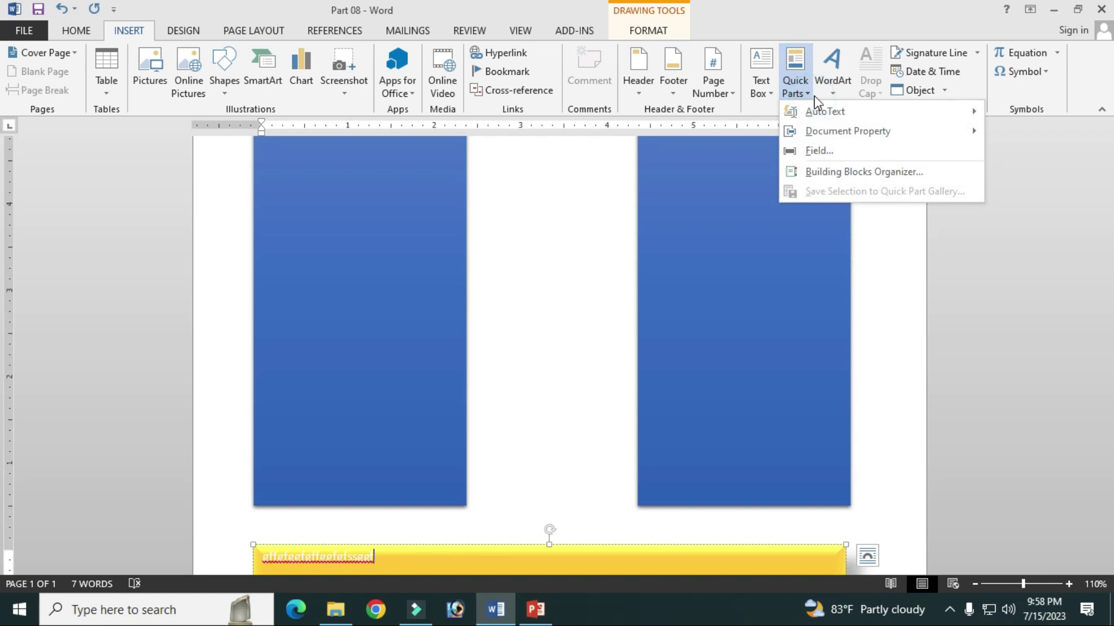
pyautogui.click(819, 151)
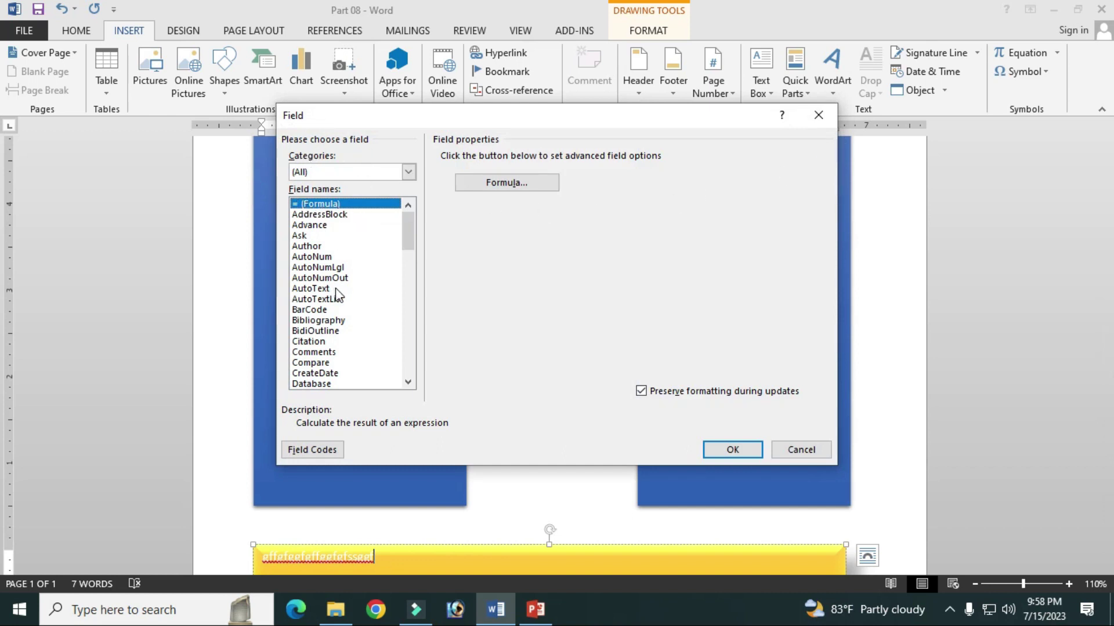
pyautogui.scroll(-2, 338, 296)
pyautogui.scroll(-1, 340, 285)
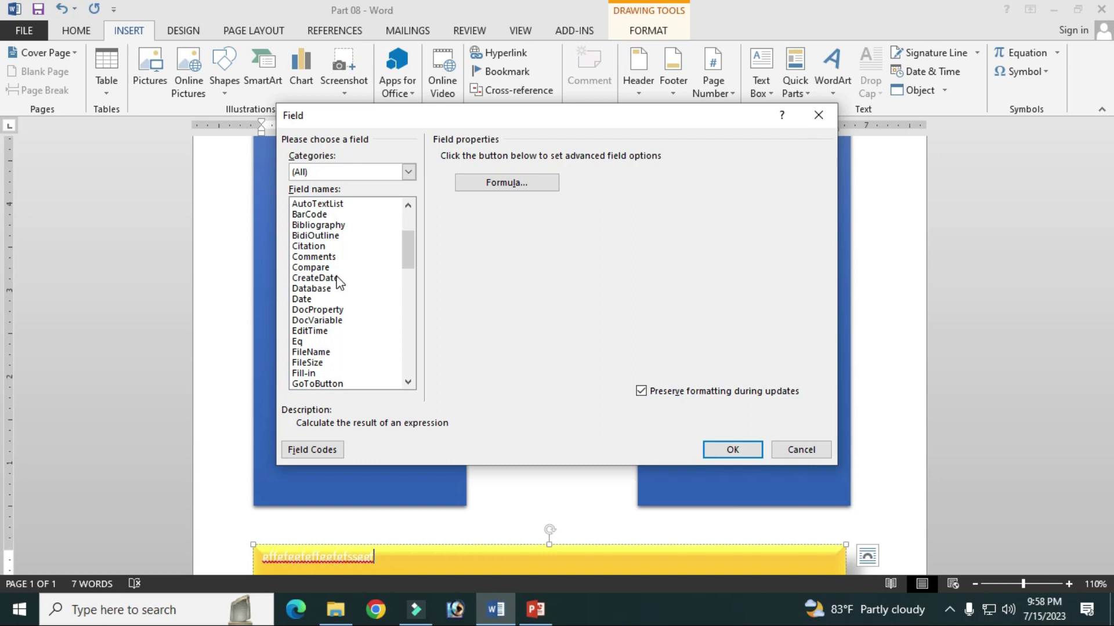
pyautogui.click(303, 342)
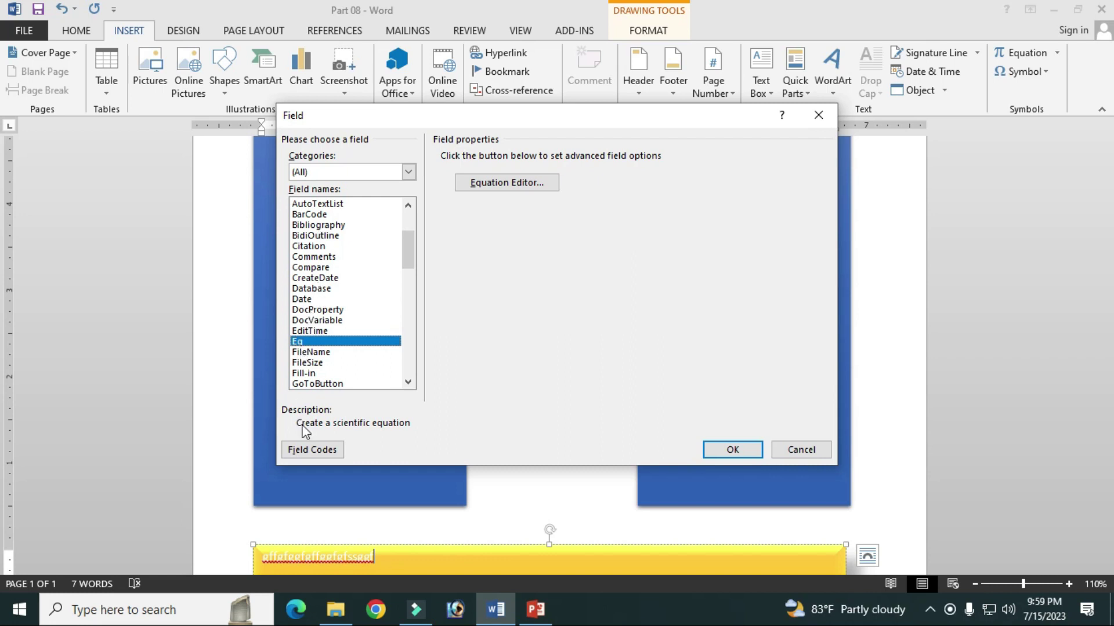
# Step: Add the \F fraction switch so the field code reads EQ \F(1,2), and confirm
pyautogui.click(304, 452)
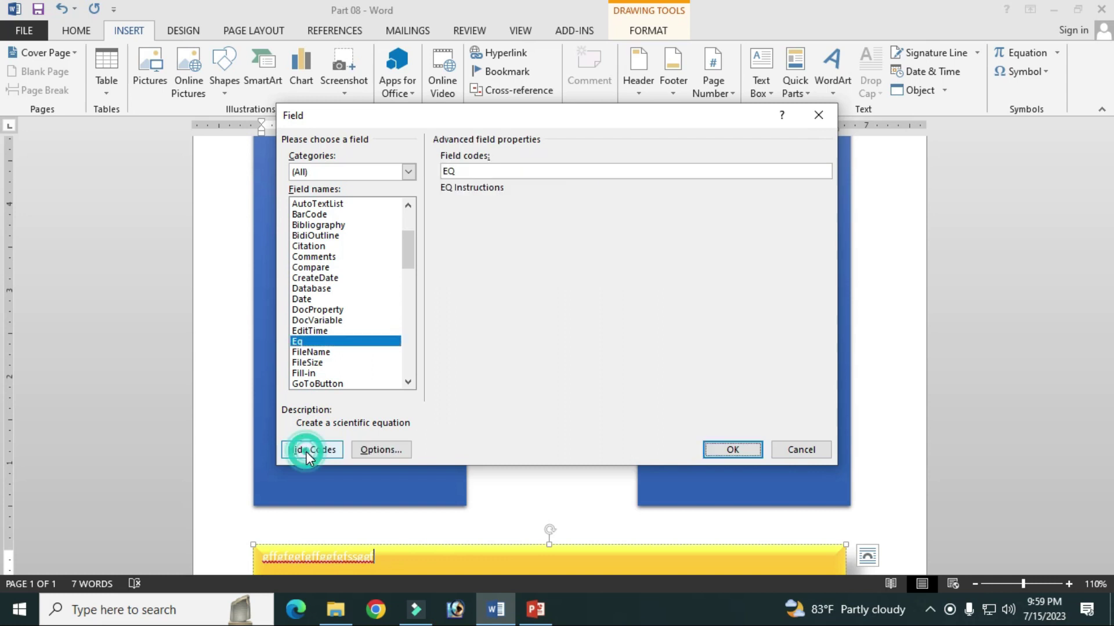
pyautogui.click(391, 452)
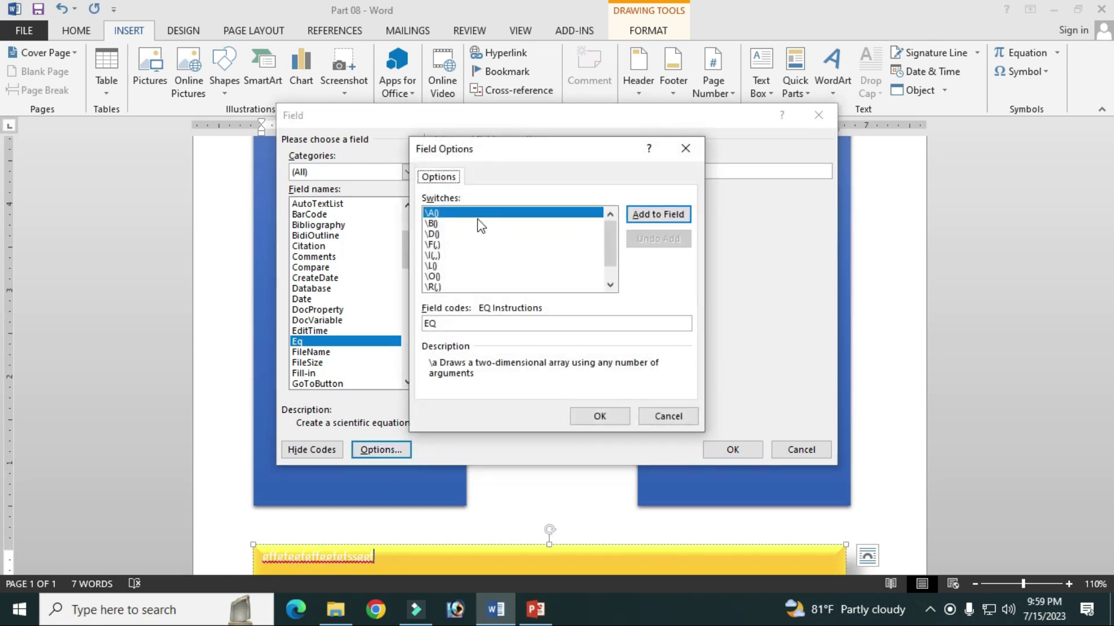
pyautogui.click(435, 244)
pyautogui.doubleClick(433, 244)
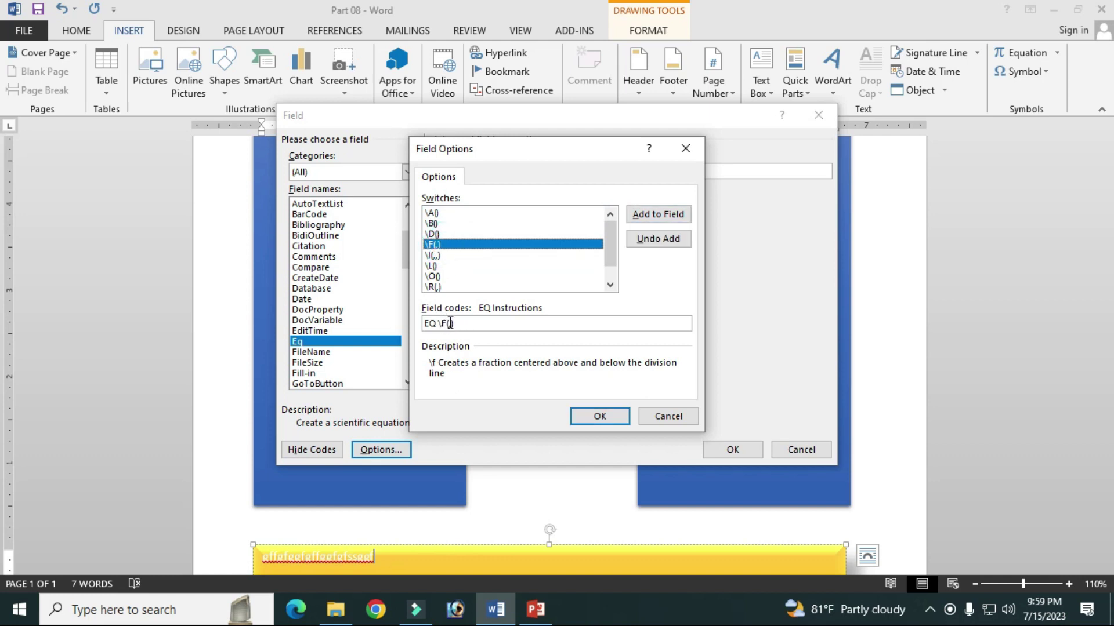
pyautogui.click(450, 323)
pyautogui.moveTo(466, 323); pyautogui.dragTo(442, 323)
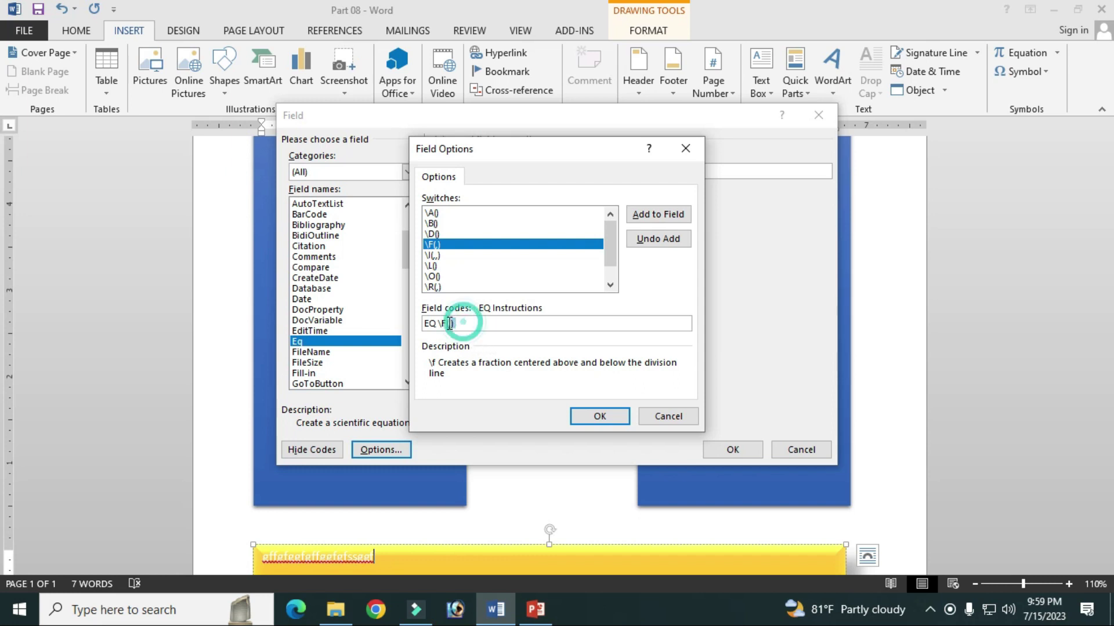
pyautogui.click(449, 324)
pyautogui.click(445, 324)
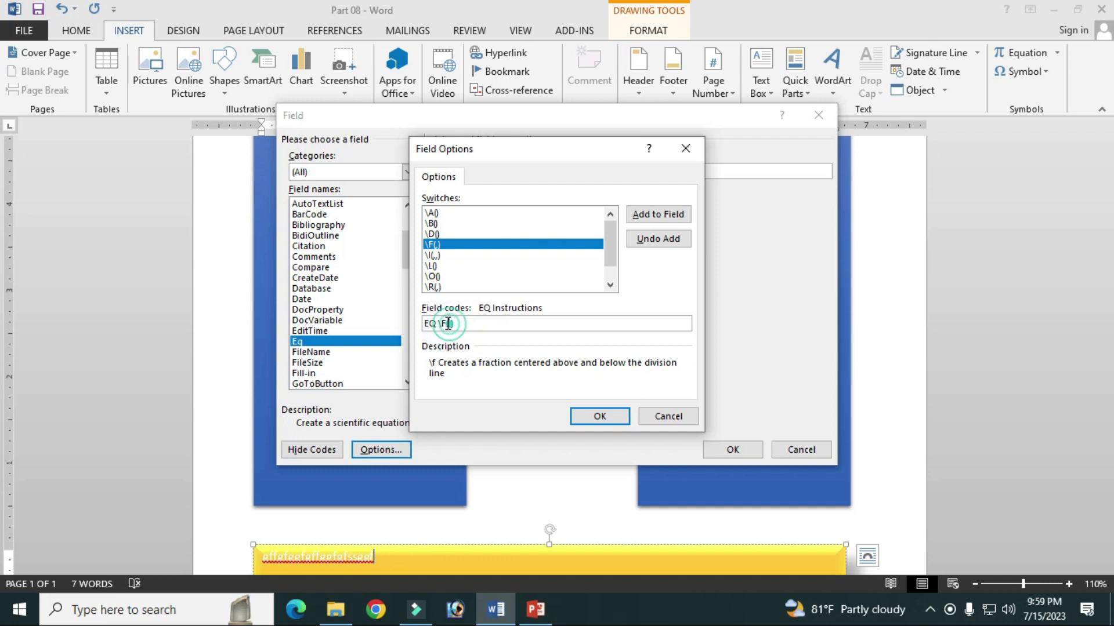
pyautogui.click(450, 323)
pyautogui.click(449, 324)
pyautogui.write('1')
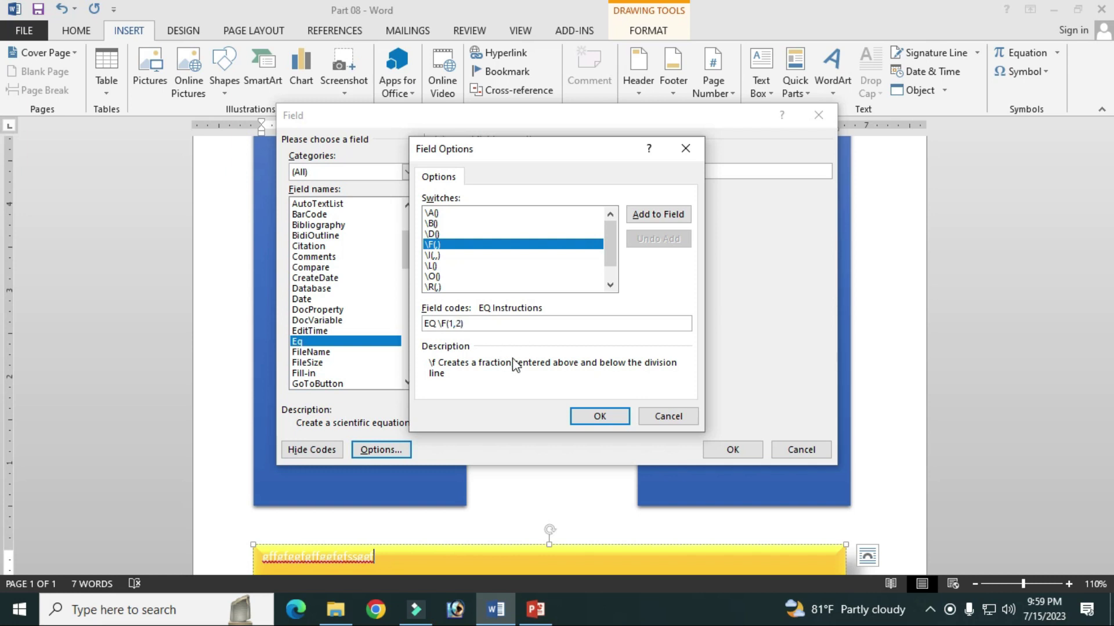
pyautogui.click(601, 417)
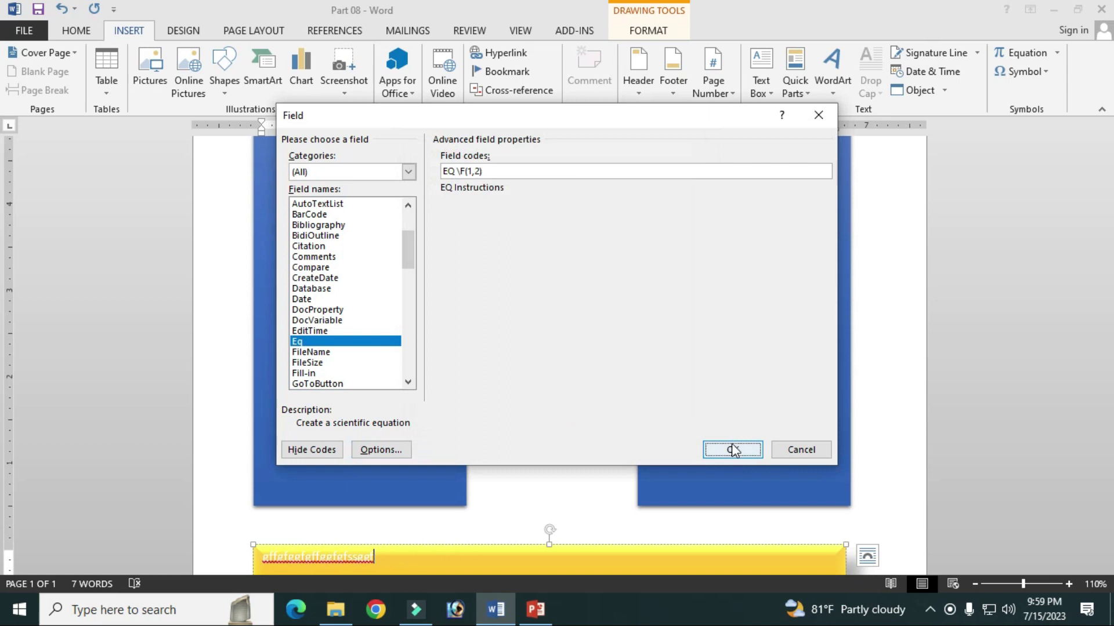
# Step: Insert the ½ fraction field and cut it out of the yellow box
pyautogui.click(732, 450)
pyautogui.scroll(-5, 601, 363)
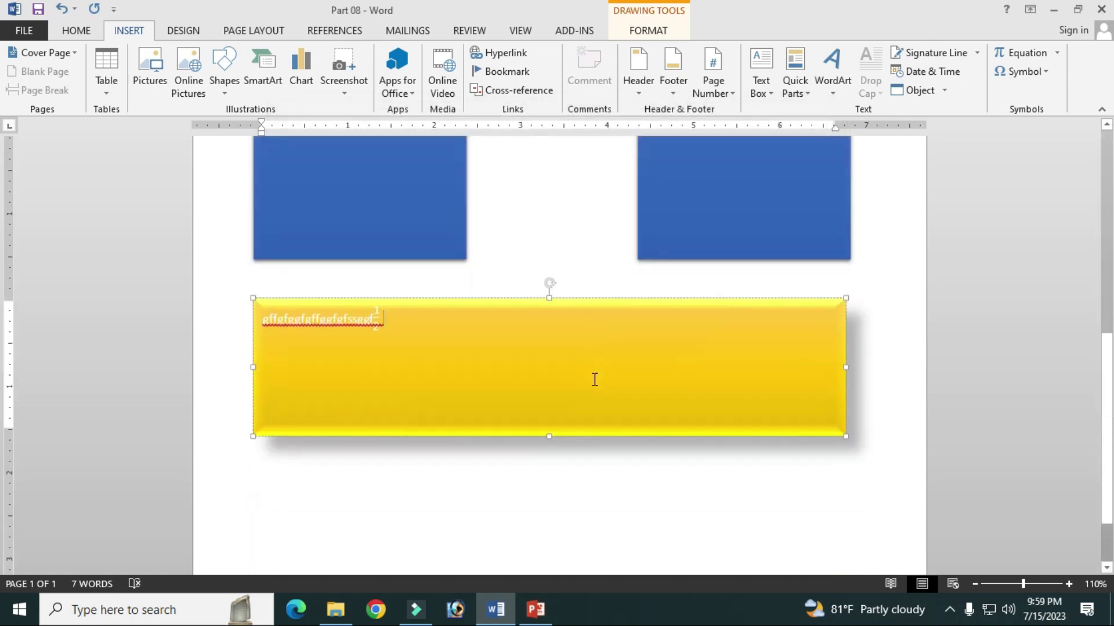
pyautogui.click(376, 316)
pyautogui.hotkey('ctrl', 'z')
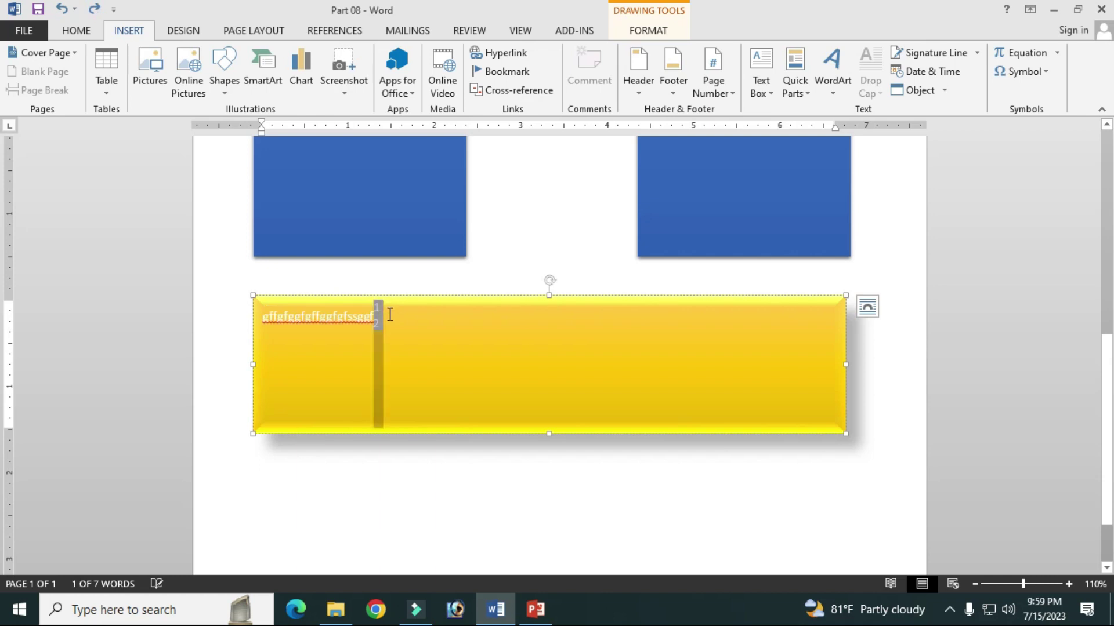
# Step: Paste the ½ fraction into the left blue box, below its text lines
pyautogui.click(498, 230)
pyautogui.hotkey('ctrl', 'v')
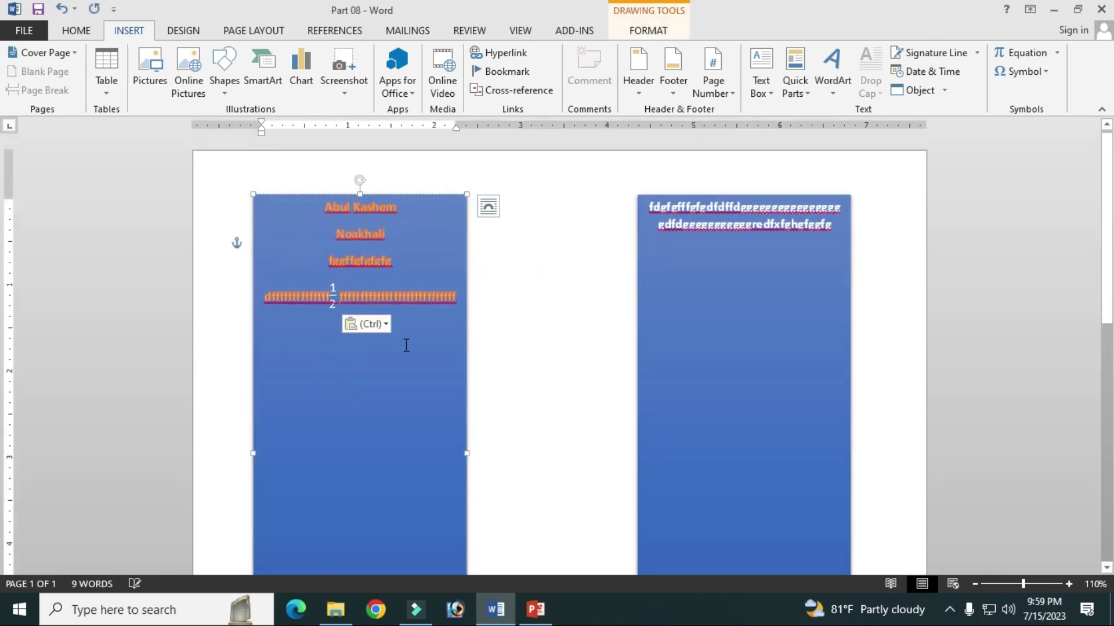
pyautogui.hotkey('ctrl', 'z')
pyautogui.click(455, 281)
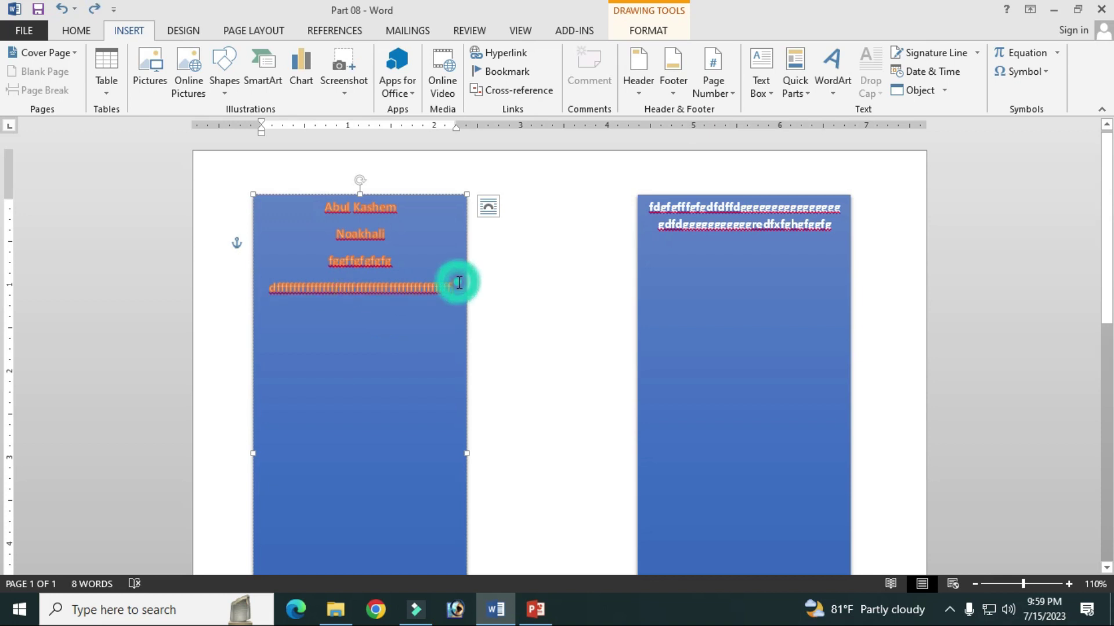
pyautogui.hotkey('ctrl', 'v')
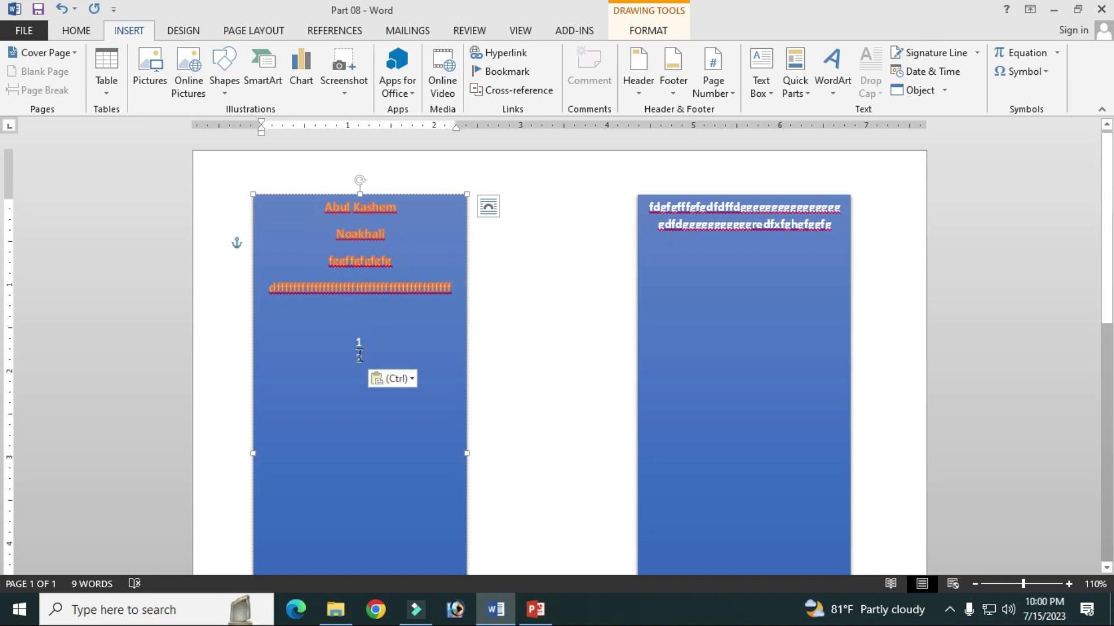
pyautogui.doubleClick(360, 355)
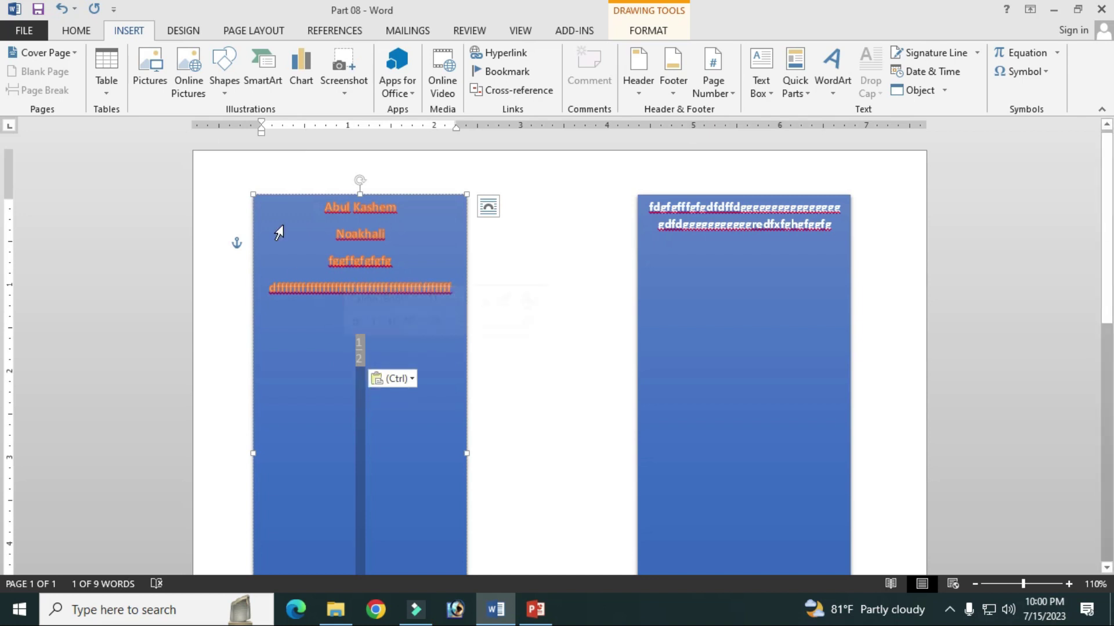
# Step: Apply the SutonnyMJ font to the left box's ½ fraction so it shows Bengali numerals
pyautogui.click(81, 32)
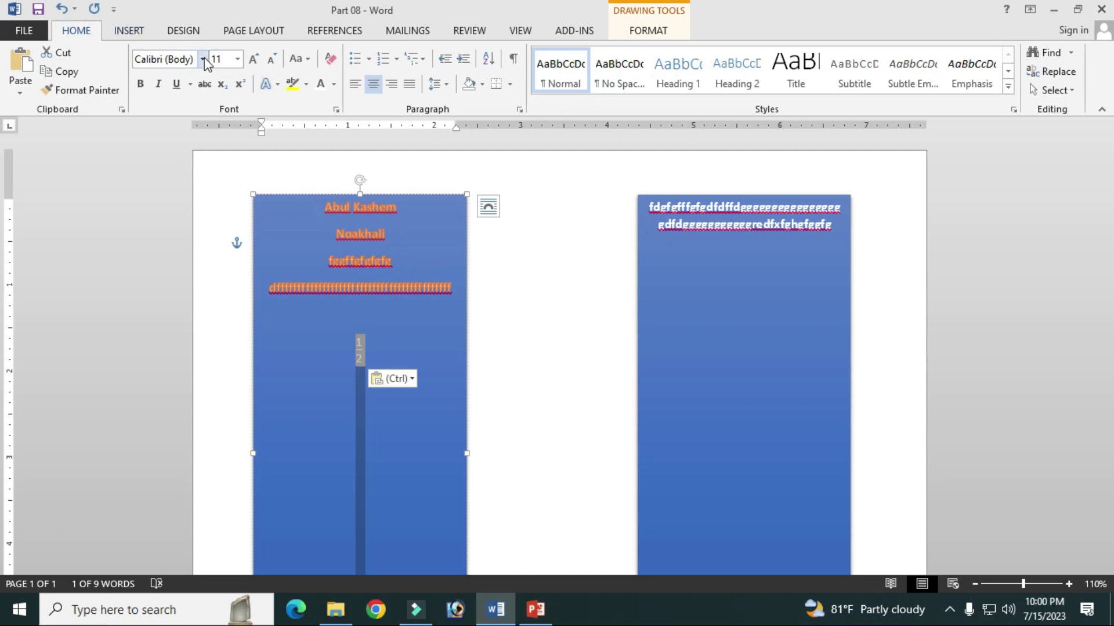
pyautogui.click(202, 58)
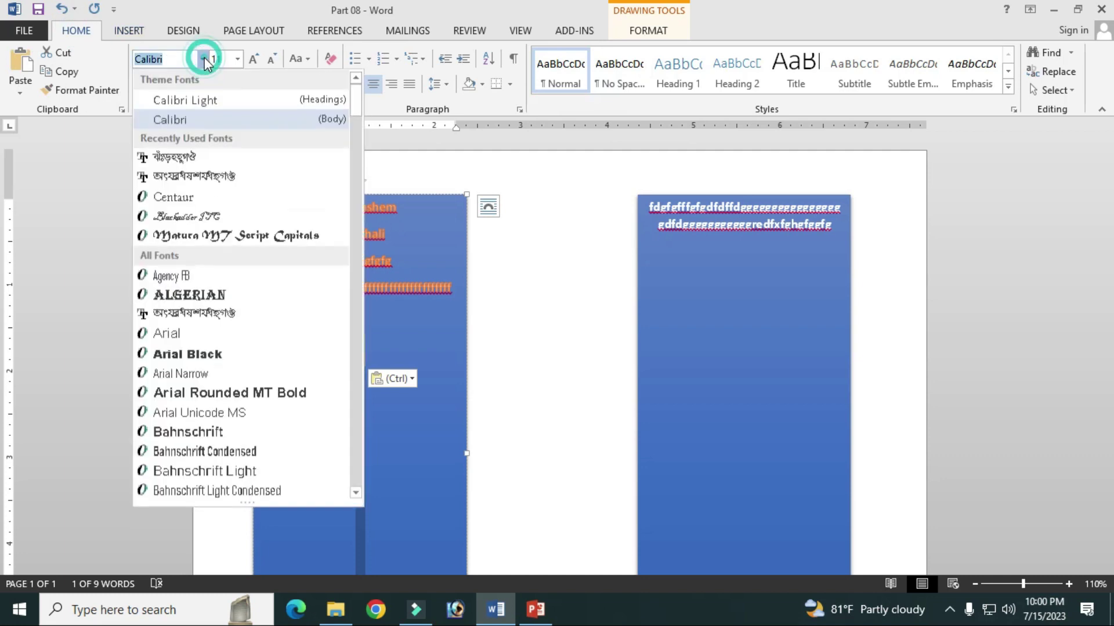
pyautogui.click(187, 160)
pyautogui.click(374, 355)
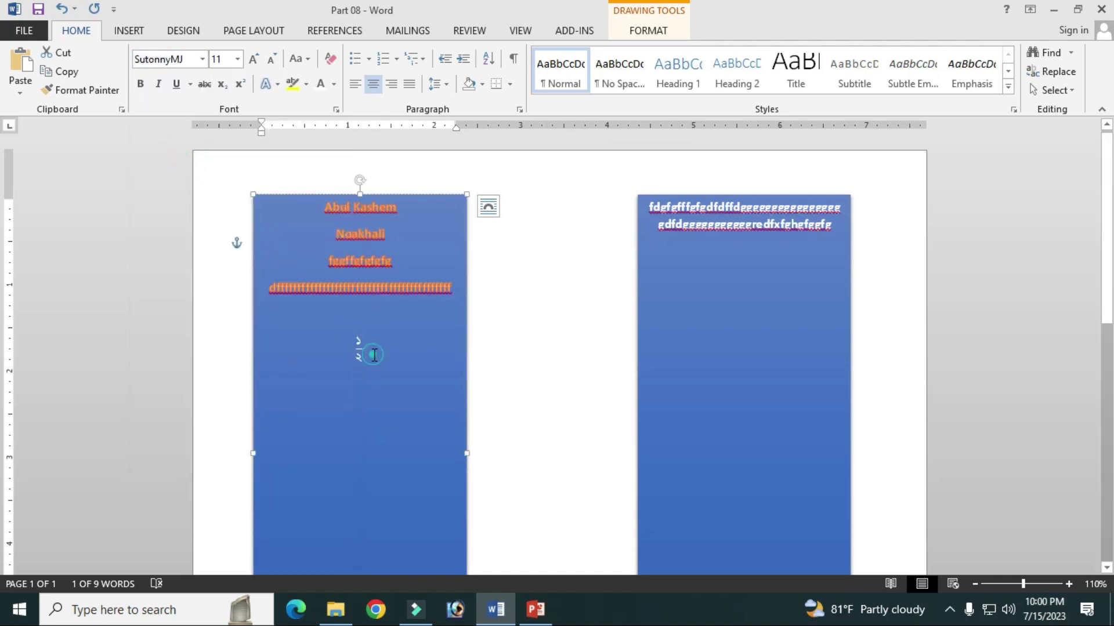
pyautogui.doubleClick(360, 350)
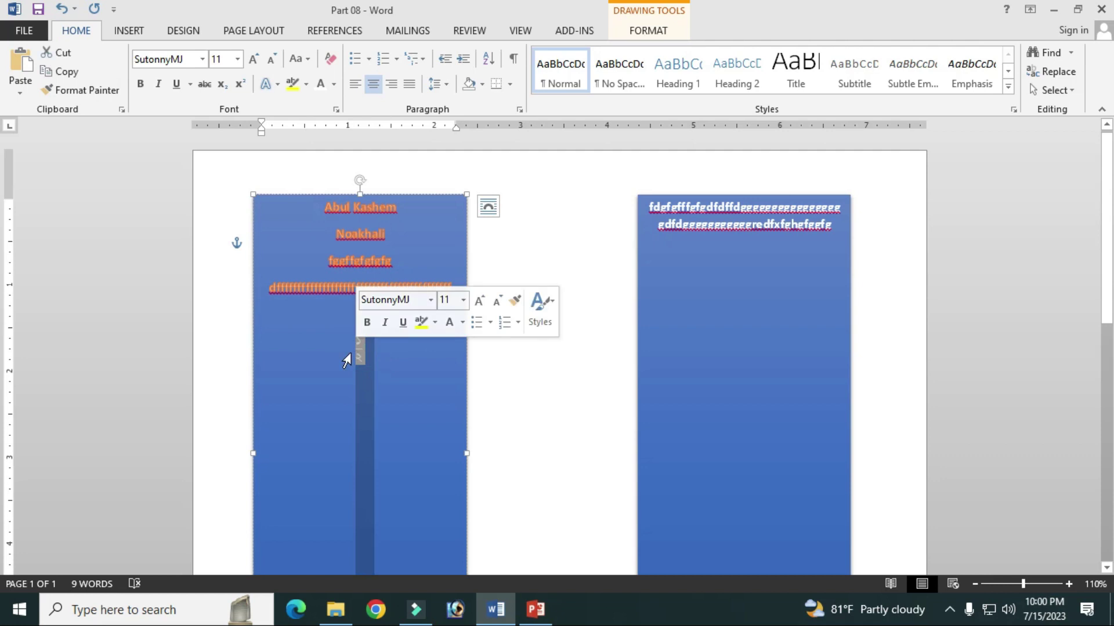
pyautogui.click(374, 356)
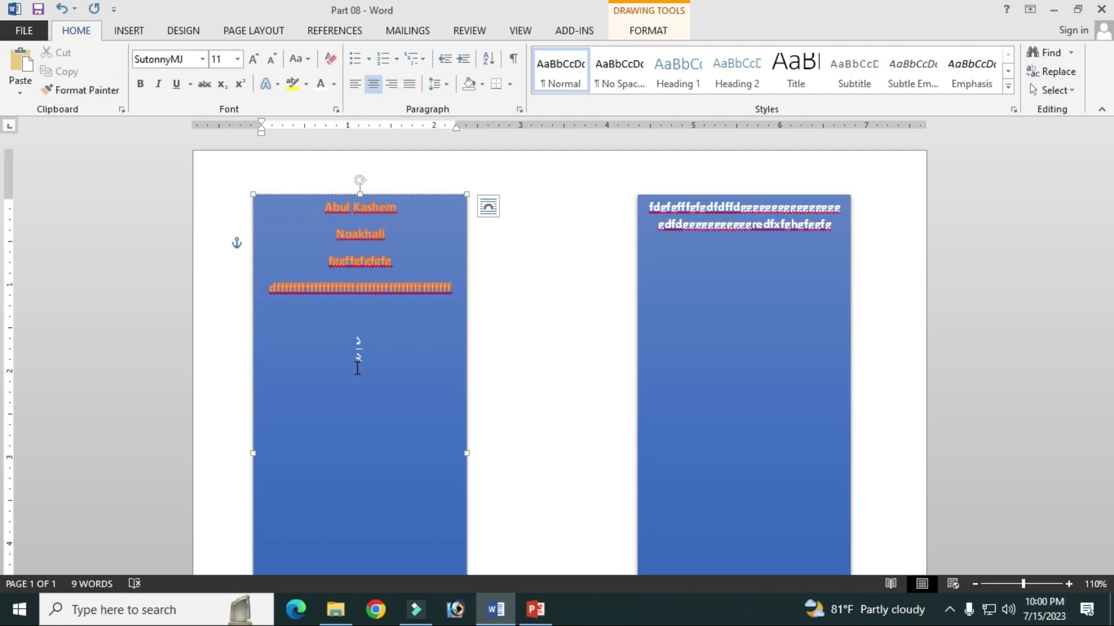
# Step: Insert a new blank equation in the left blue box
pyautogui.click(129, 30)
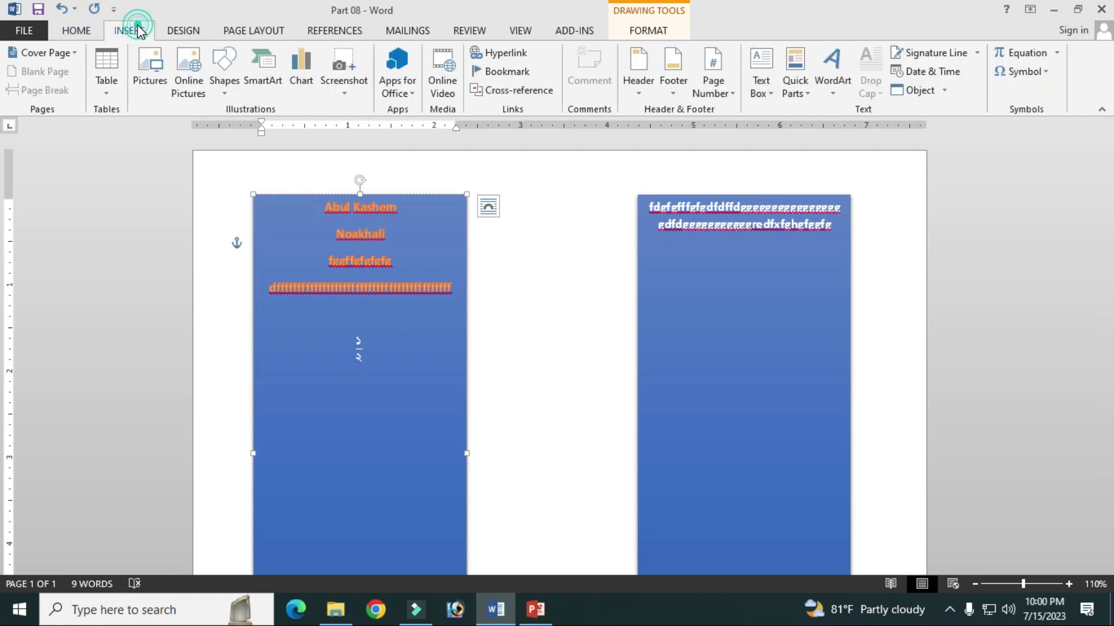
pyautogui.click(1026, 53)
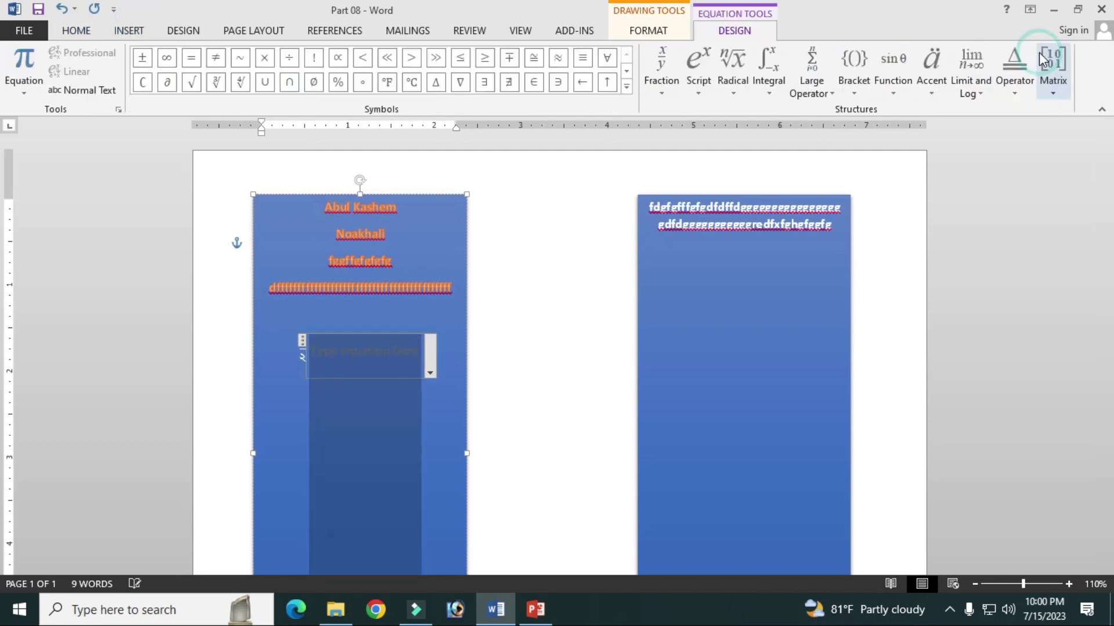
pyautogui.hotkey('ctrl', 'z')
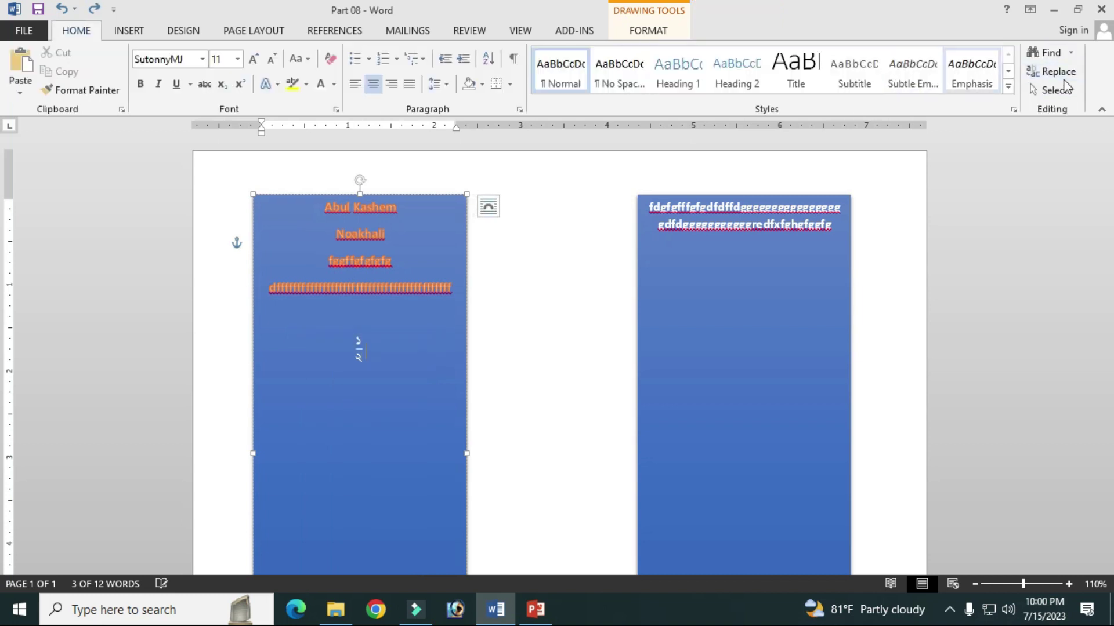
pyautogui.click(126, 30)
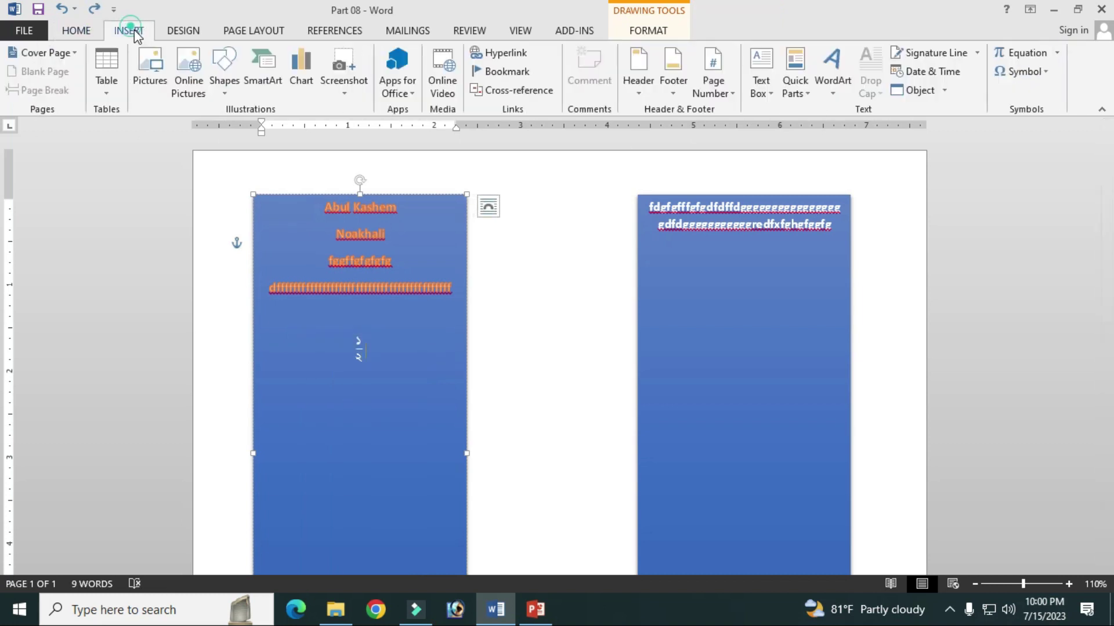
pyautogui.click(1056, 53)
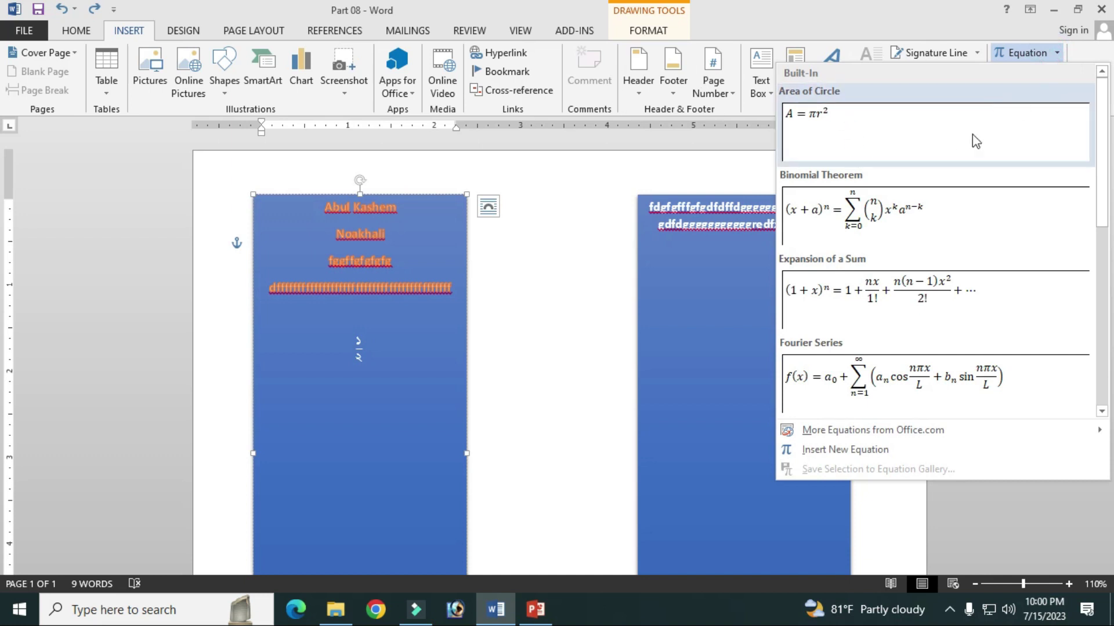
pyautogui.click(734, 147)
pyautogui.click(1021, 53)
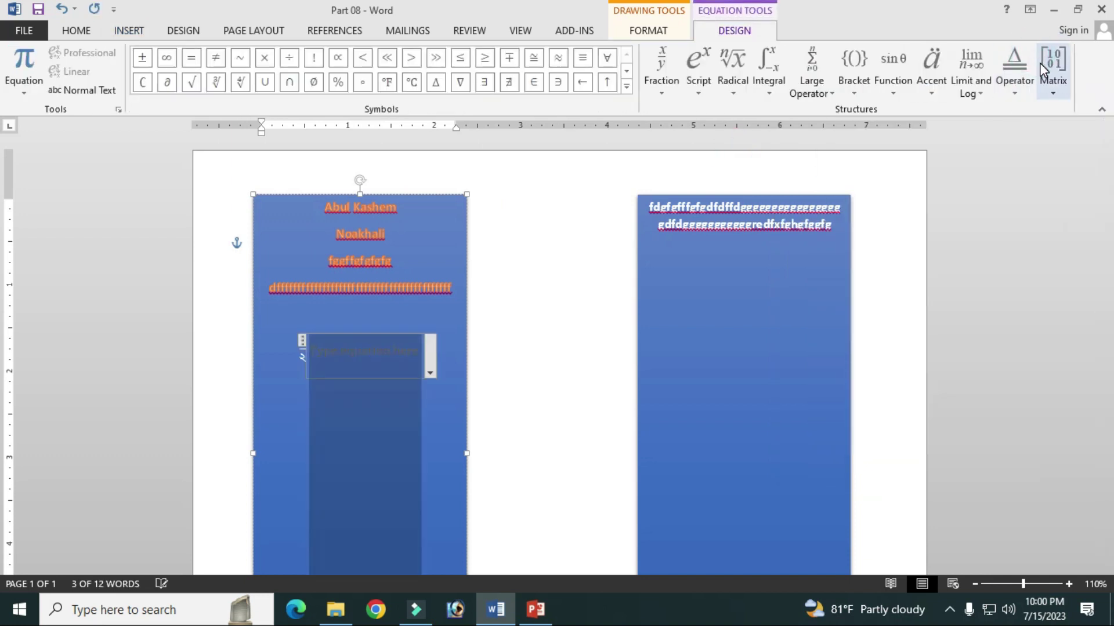
# Step: Add a stacked fraction to the equation and fill it in as 1 over 2
pyautogui.click(667, 71)
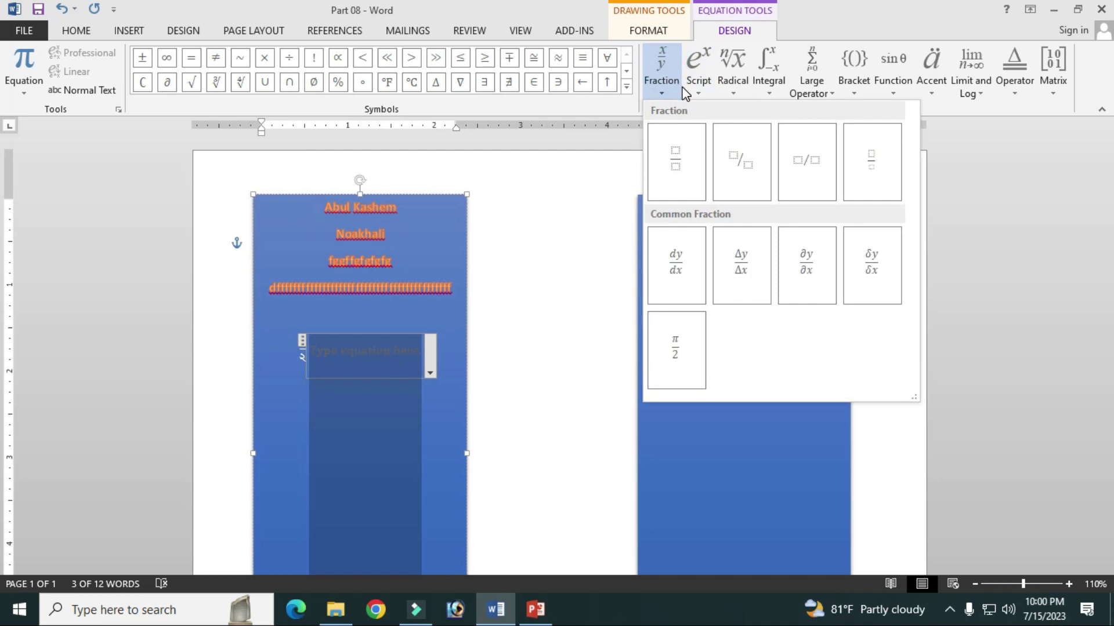
pyautogui.click(682, 158)
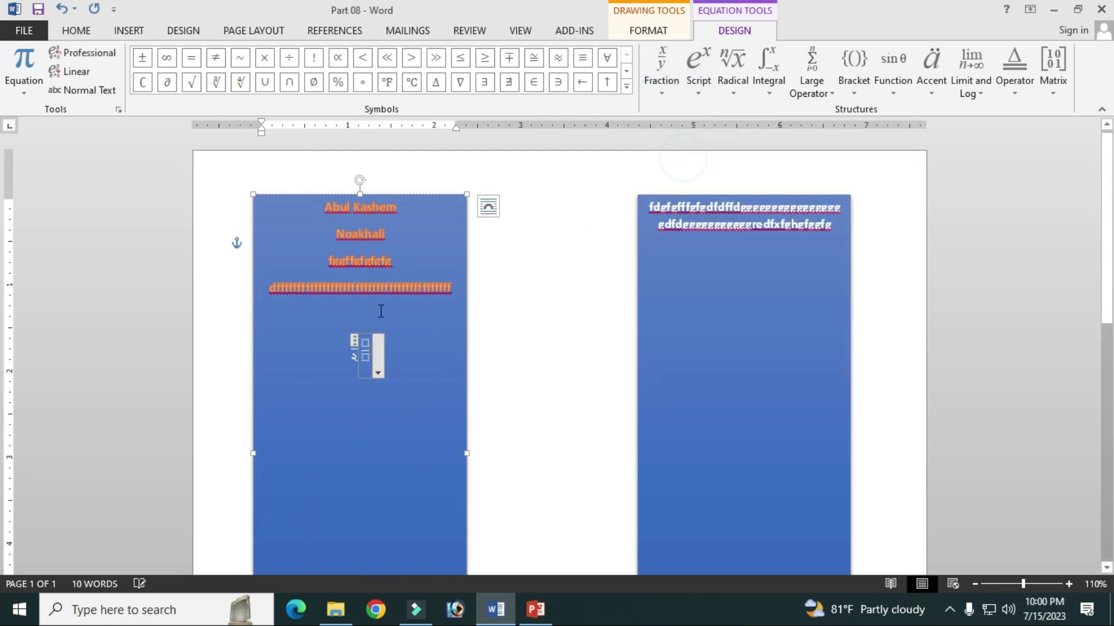
pyautogui.click(365, 344)
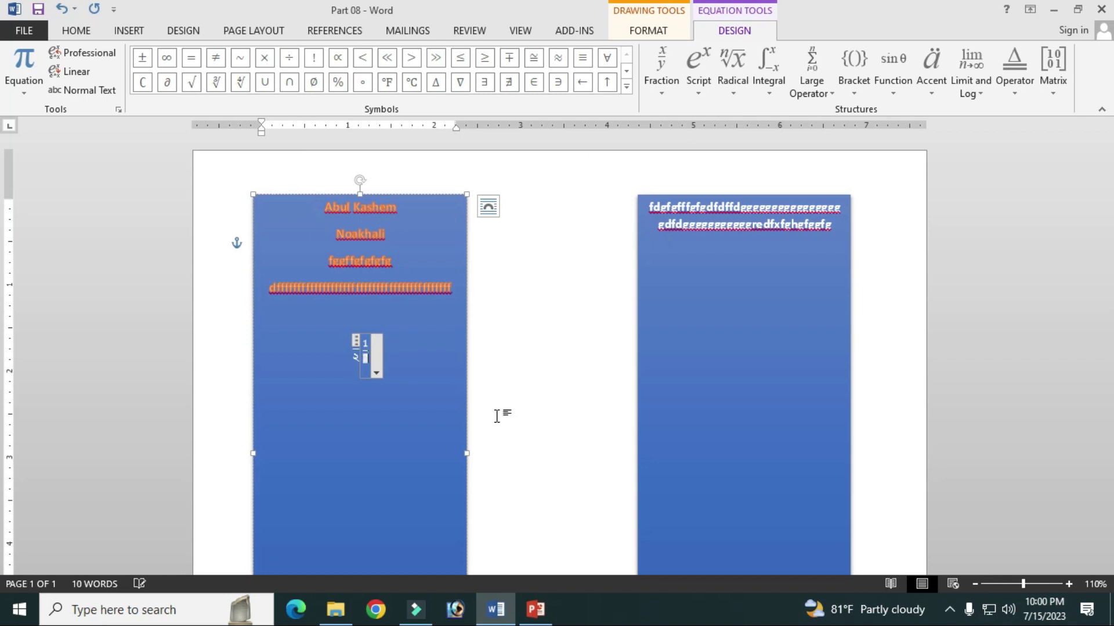
pyautogui.write('2')
pyautogui.click(410, 405)
# Step: Try applying a Bengali font to the new stacked-fraction equation
pyautogui.click(362, 342)
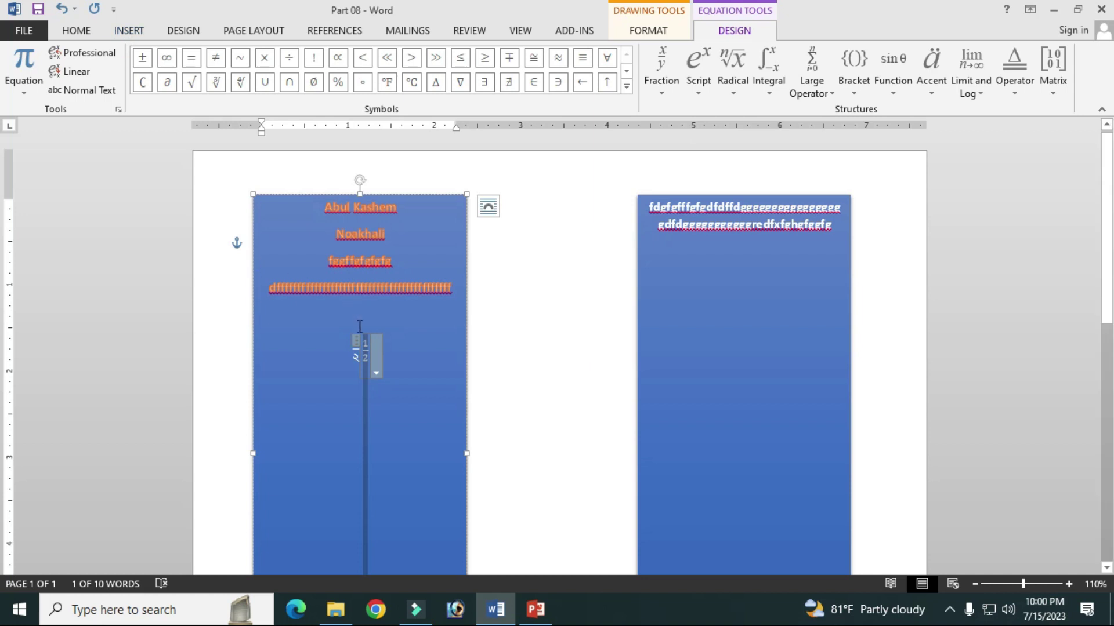
pyautogui.click(365, 347)
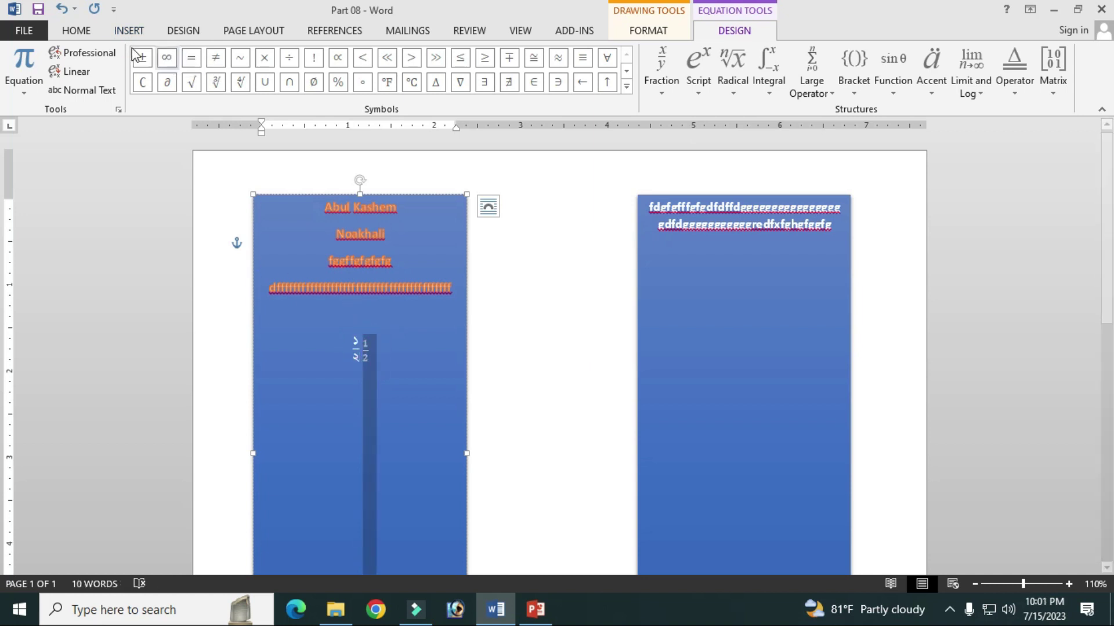
pyautogui.click(76, 30)
pyautogui.click(204, 61)
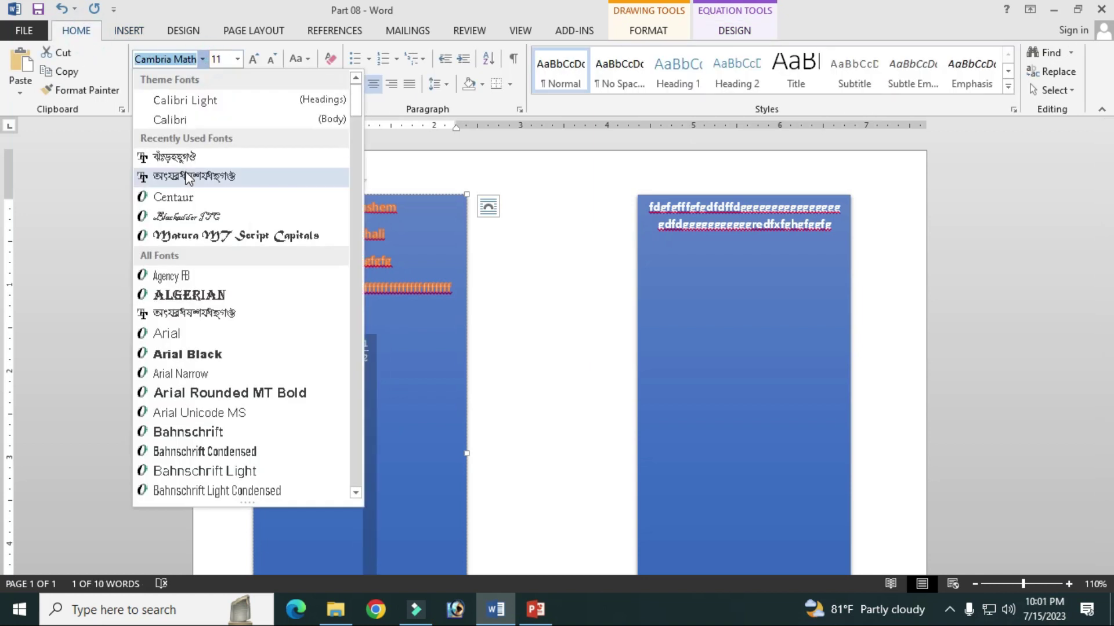
pyautogui.click(174, 155)
pyautogui.click(419, 365)
# Step: Delete the equation fraction and reselect the Bengali ½ fraction
pyautogui.click(364, 348)
pyautogui.click(366, 349)
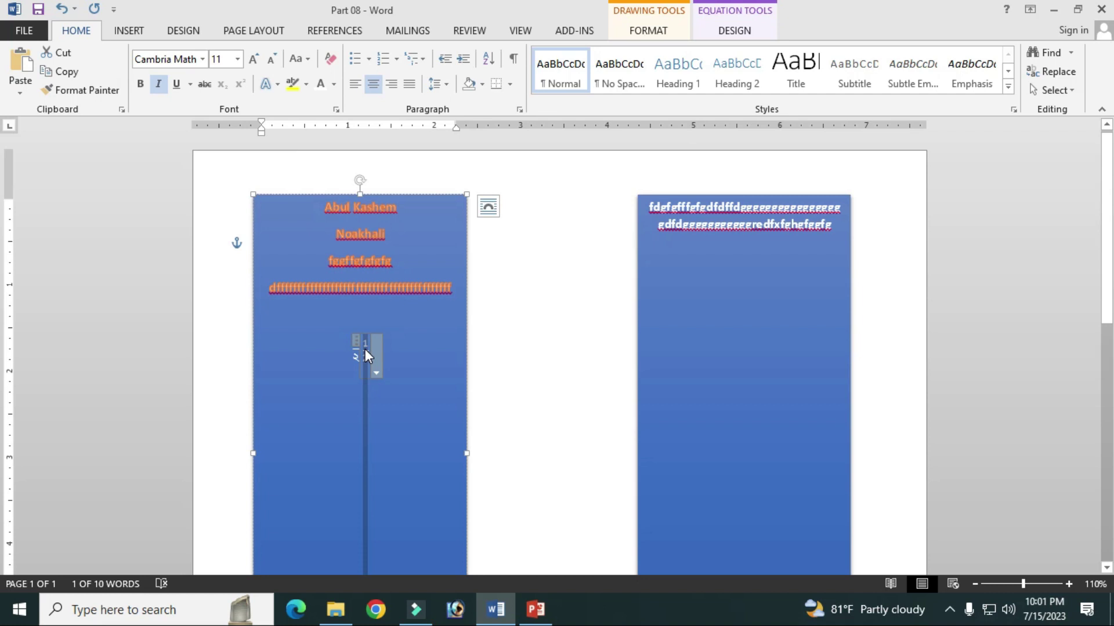
pyautogui.click(384, 345)
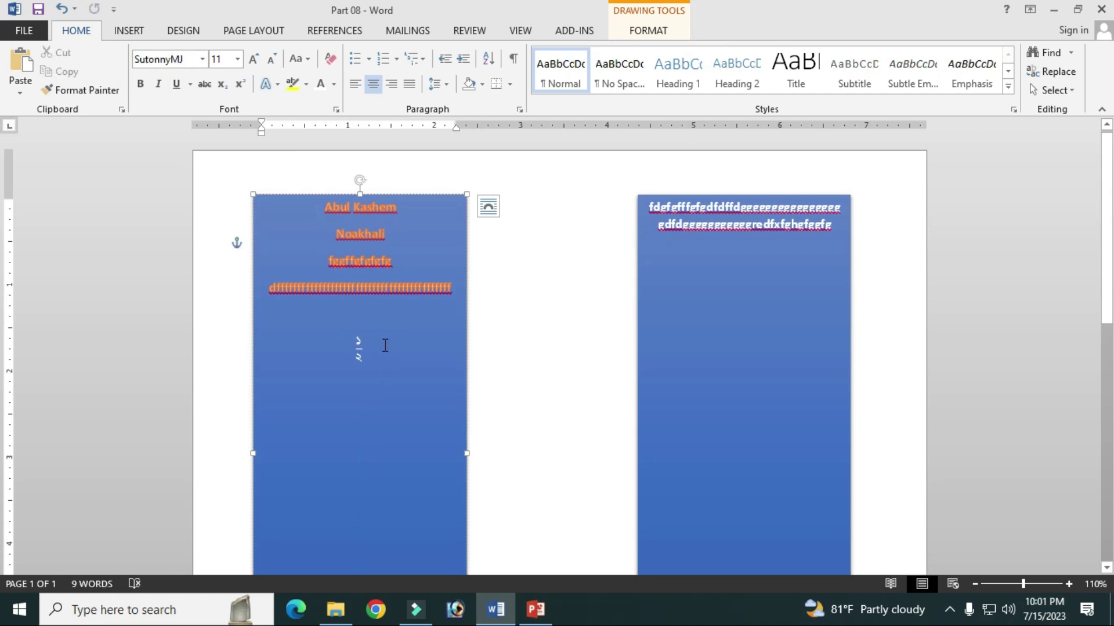
pyautogui.doubleClick(385, 345)
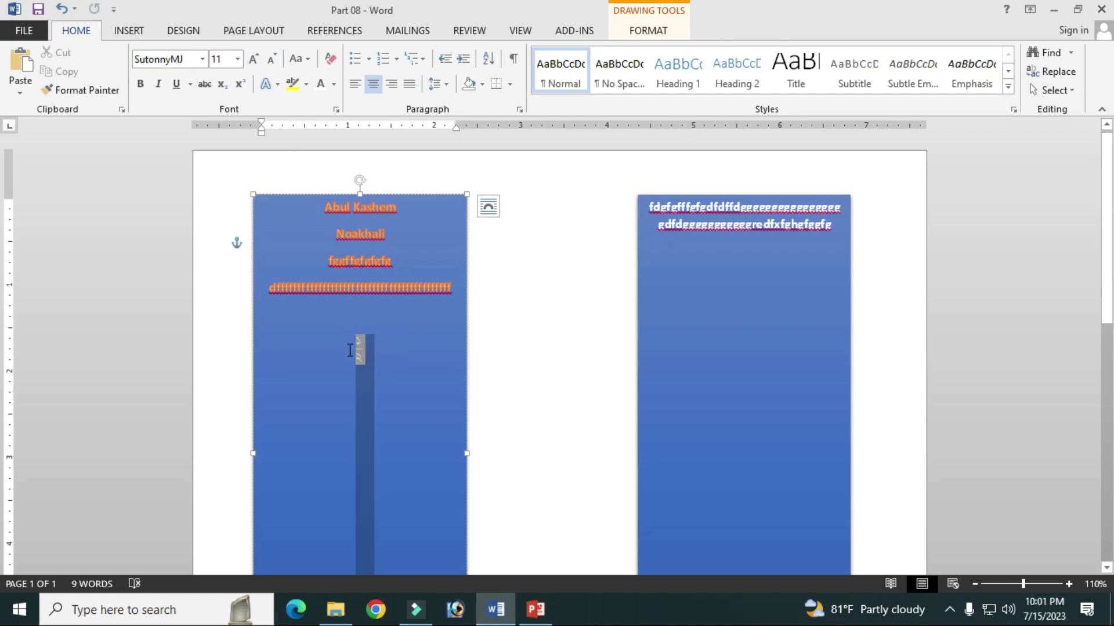
pyautogui.click(128, 30)
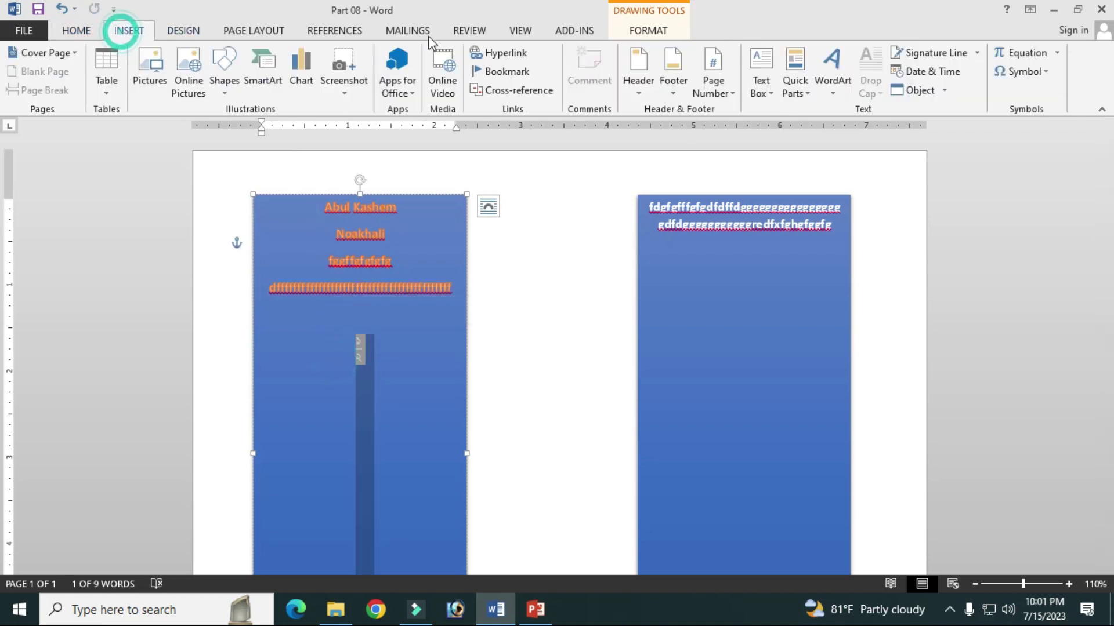
# Step: Make a WordArt copy of the Bengali ½ fraction and move it into the gap between columns
pyautogui.click(832, 97)
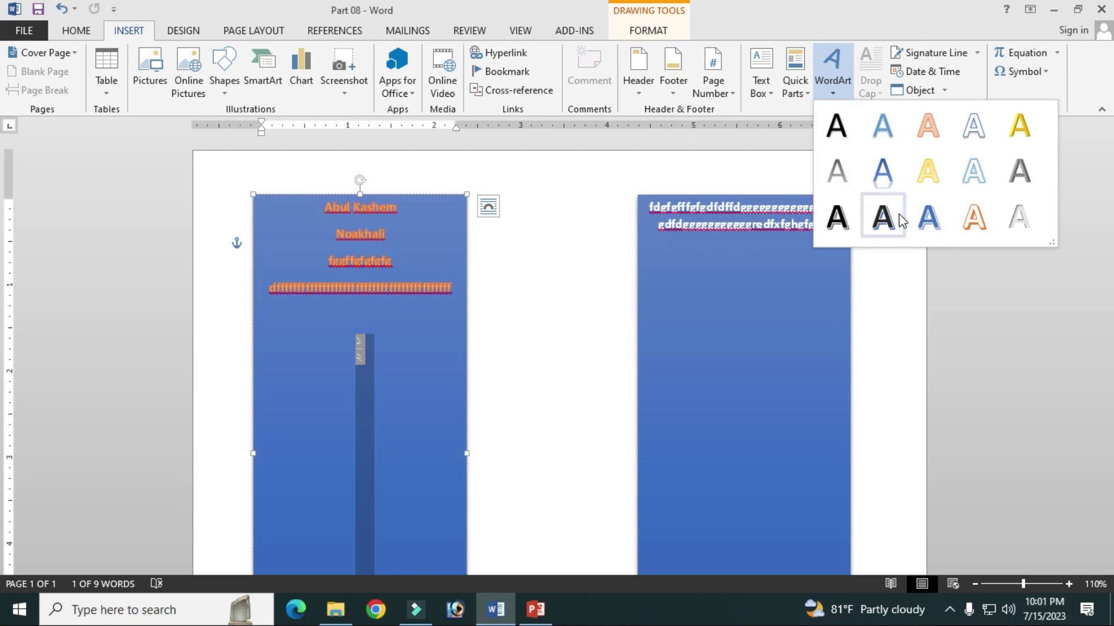
pyautogui.click(882, 225)
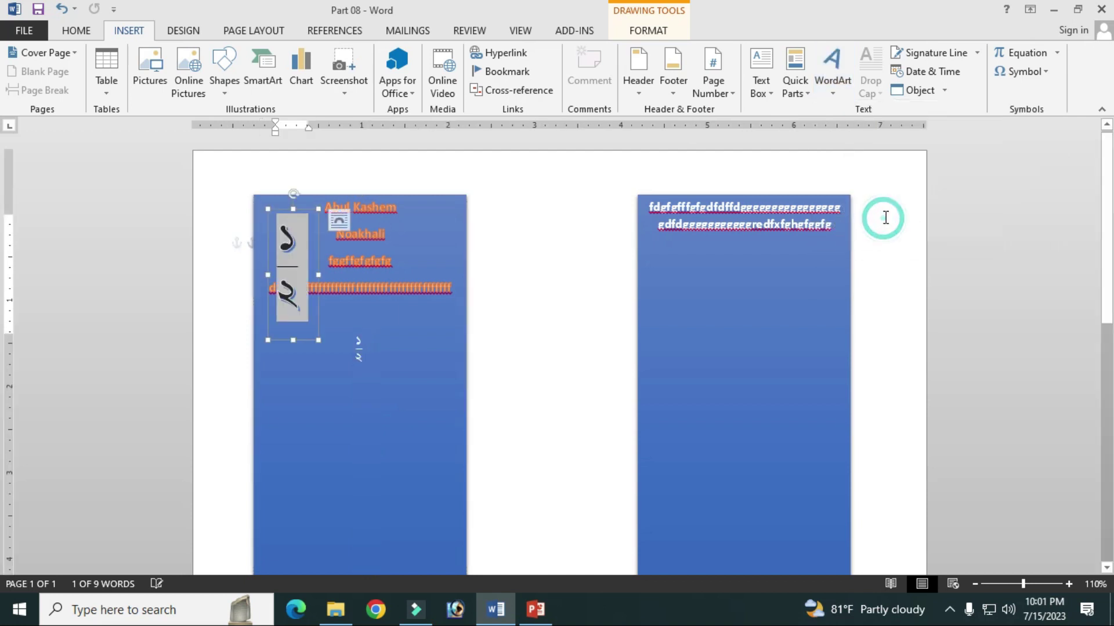
pyautogui.moveTo(287, 209); pyautogui.dragTo(518, 210)
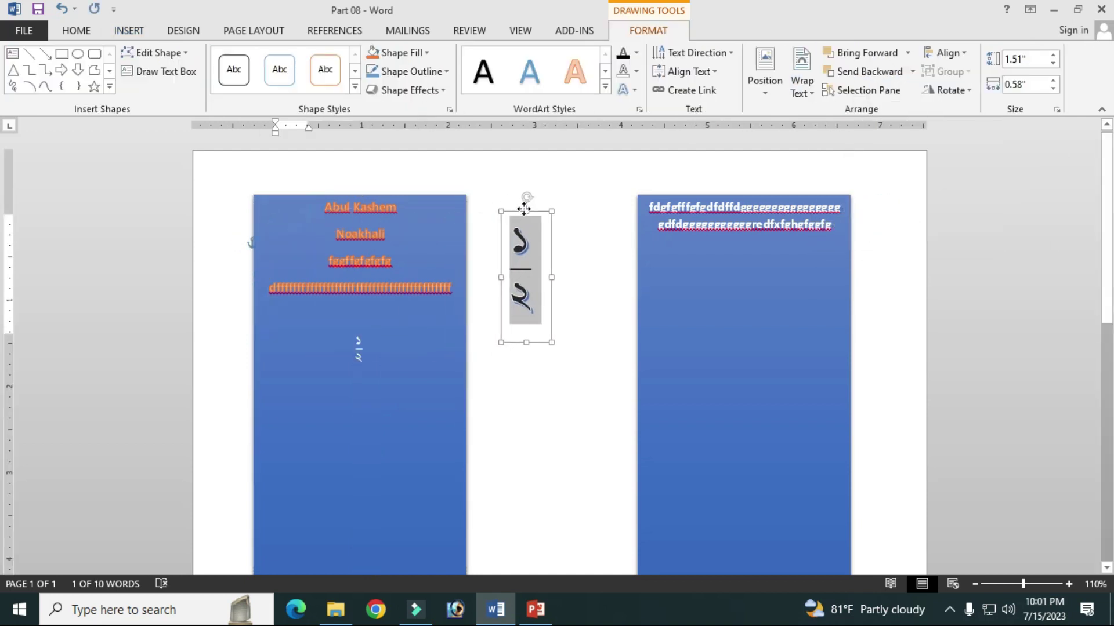
pyautogui.click(497, 377)
pyautogui.scroll(-3, 561, 378)
pyautogui.scroll(3, 566, 293)
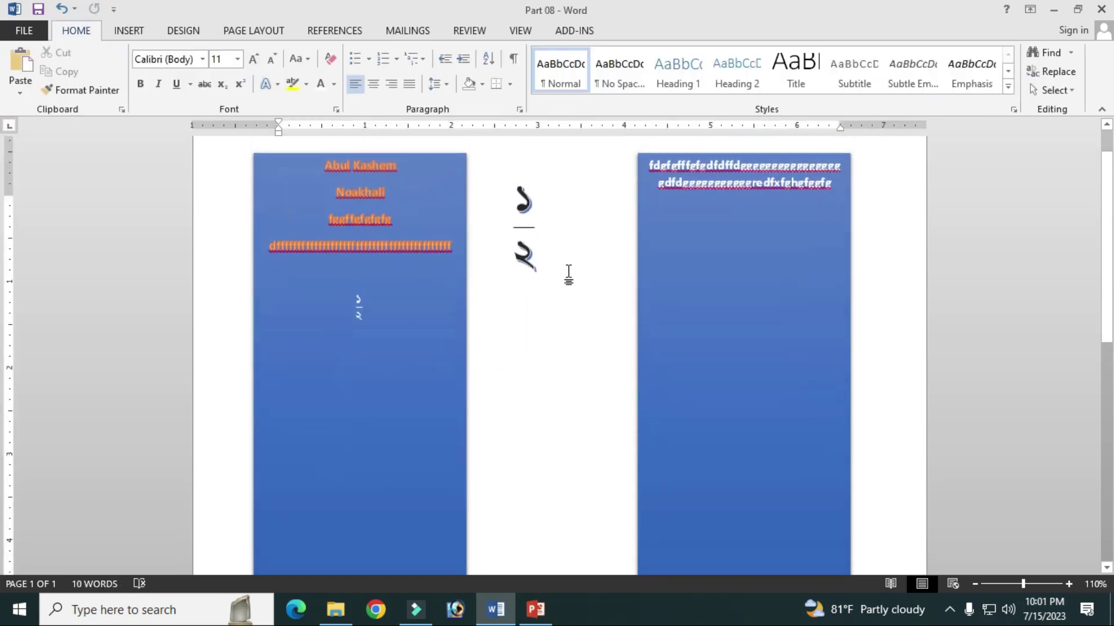
pyautogui.click(545, 218)
pyautogui.click(541, 210)
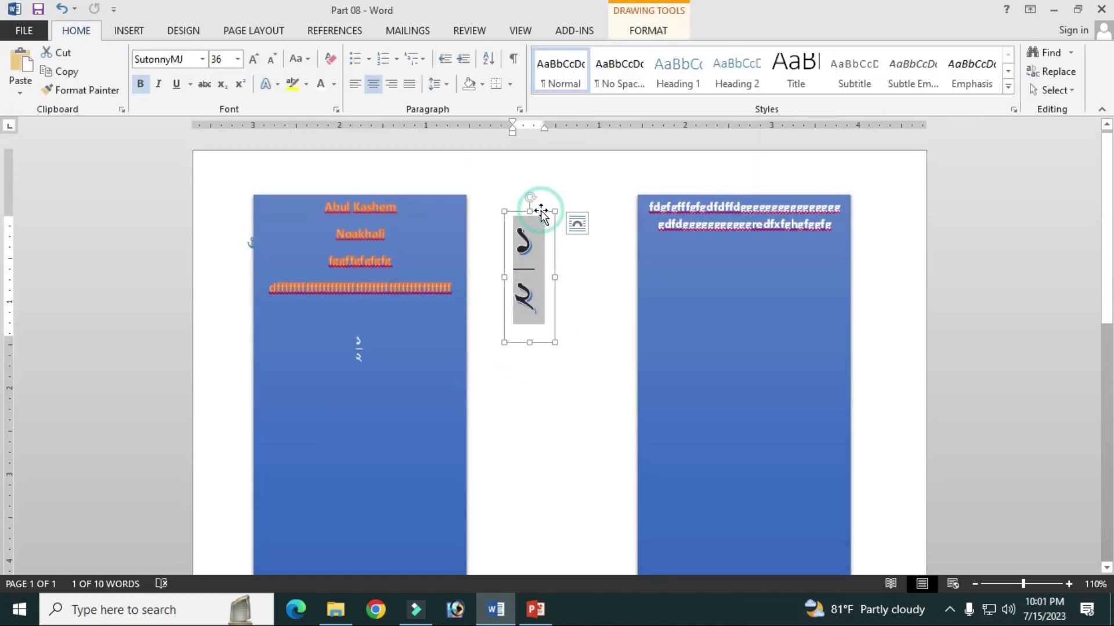
# Step: Create a blue WordArt copy of the fraction
pyautogui.click(123, 31)
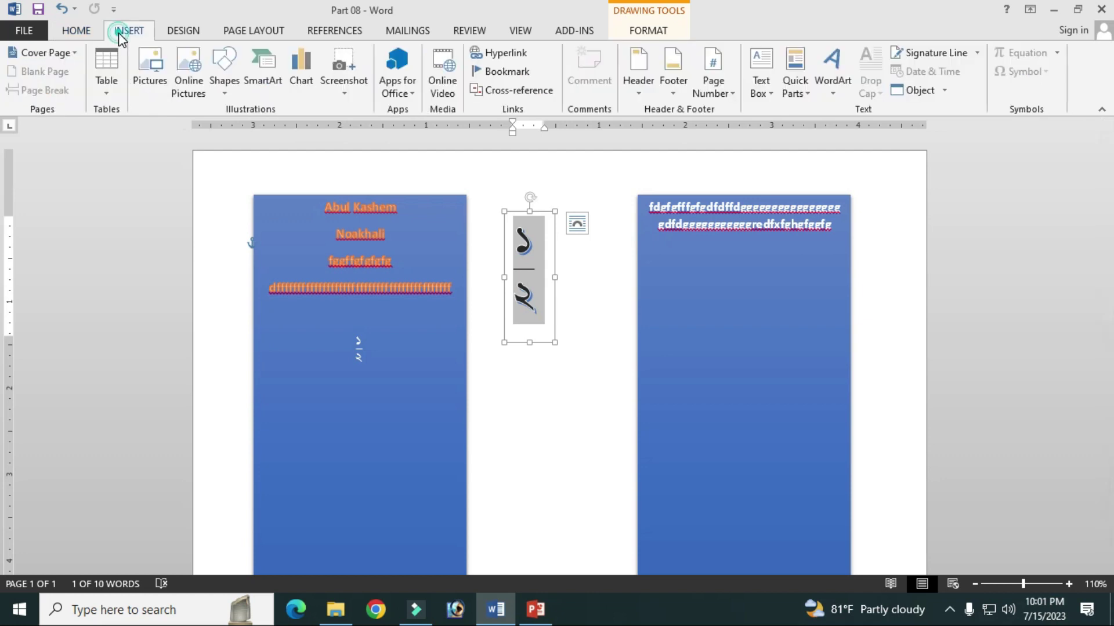
pyautogui.click(833, 75)
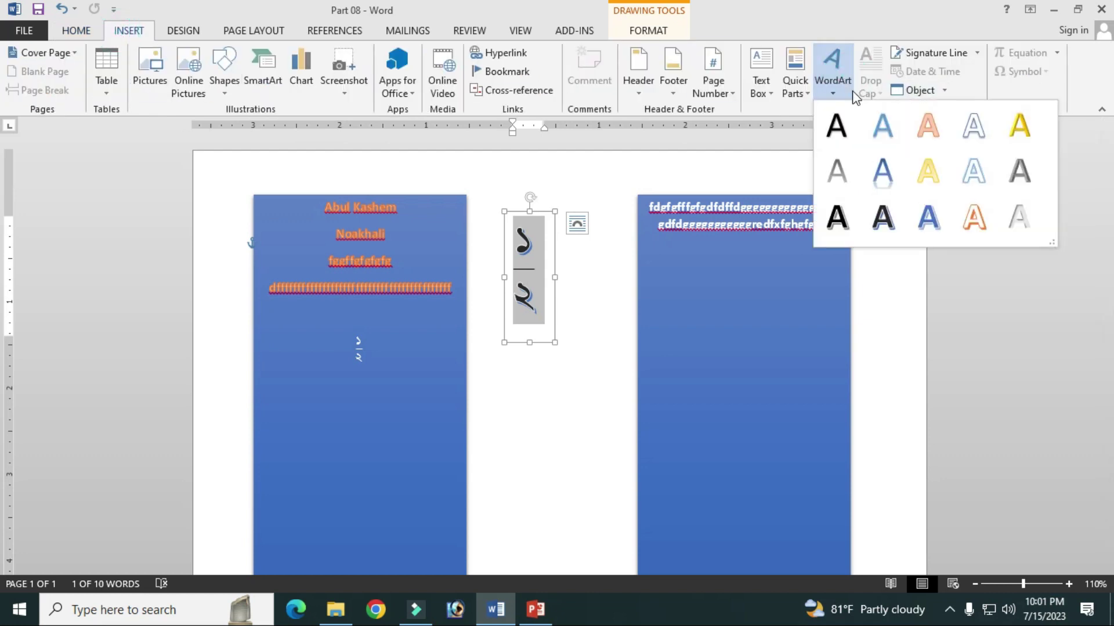
pyautogui.click(881, 131)
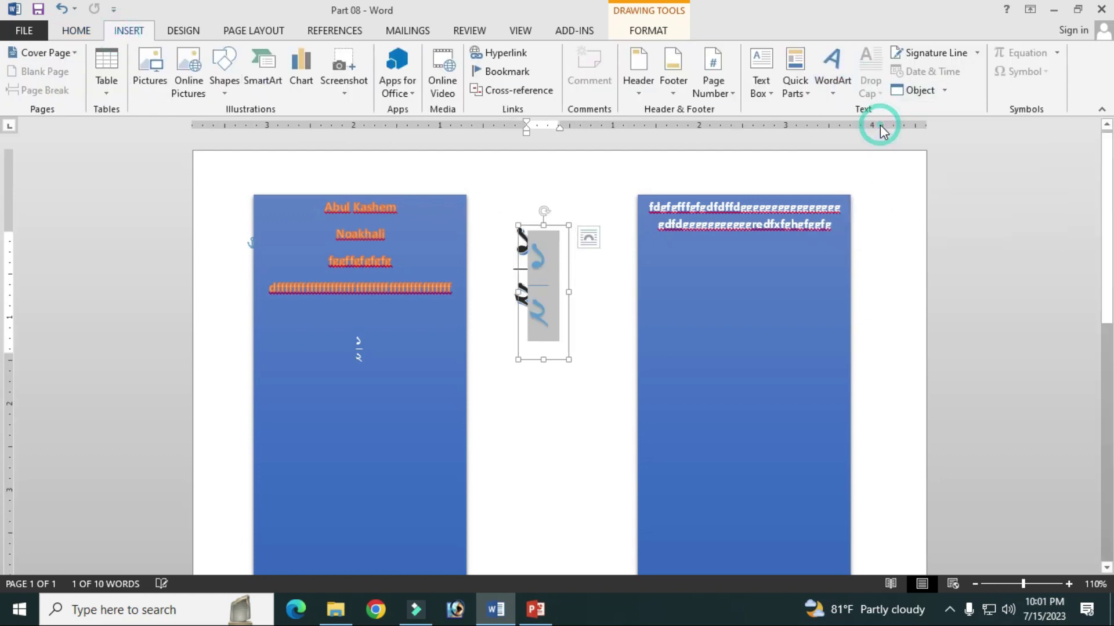
pyautogui.click(804, 84)
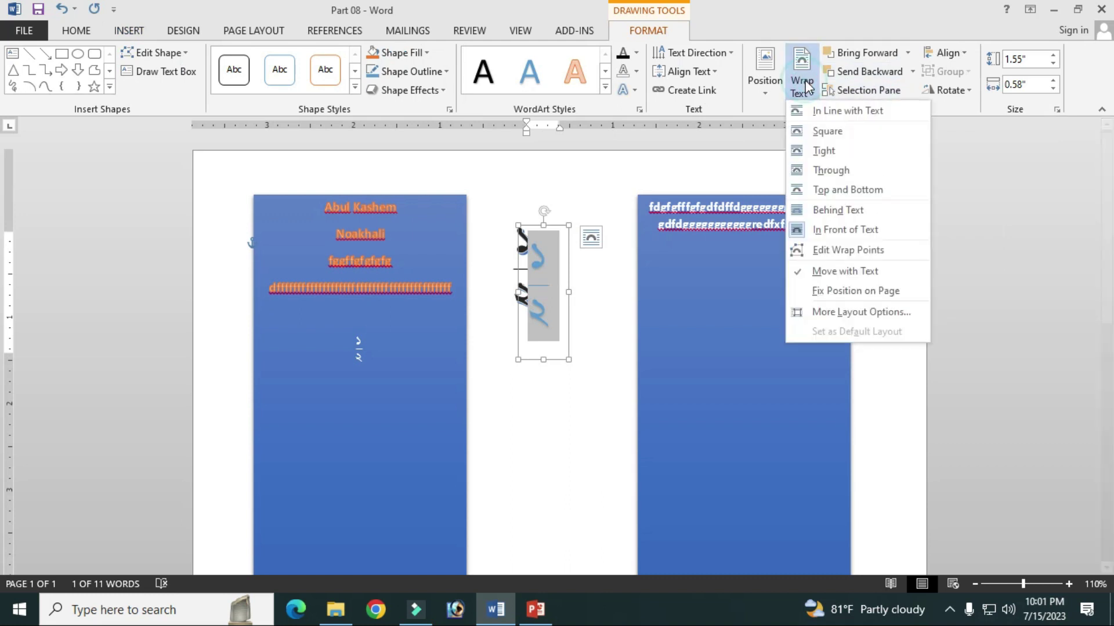
pyautogui.click(649, 9)
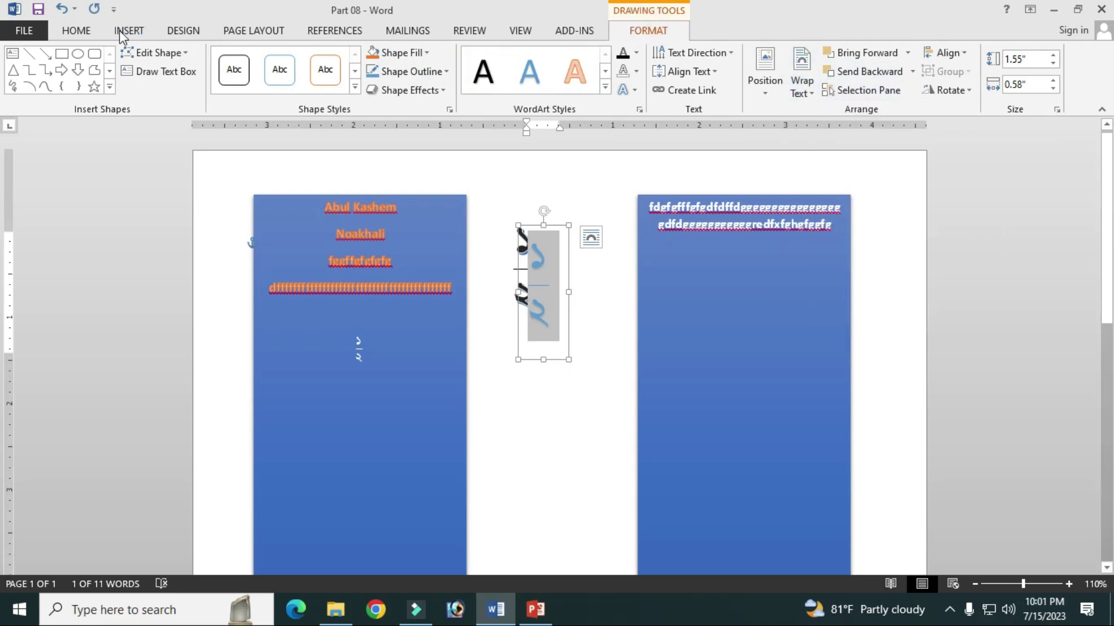
# Step: Add another WordArt copy and place the copies right of and below the original
pyautogui.click(124, 31)
pyautogui.click(834, 87)
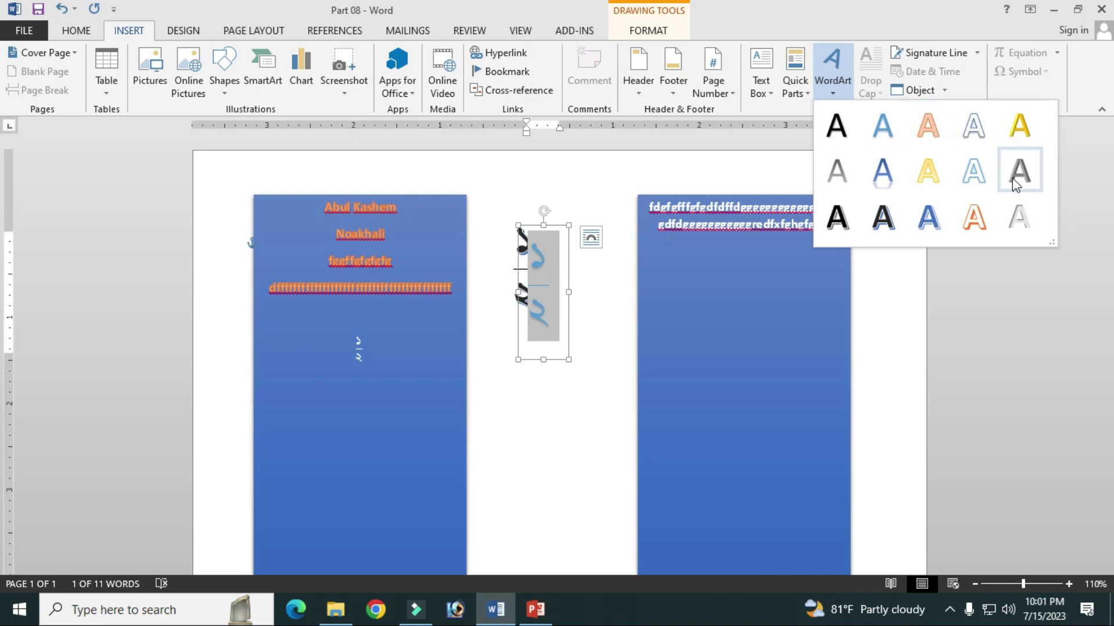
pyautogui.click(928, 215)
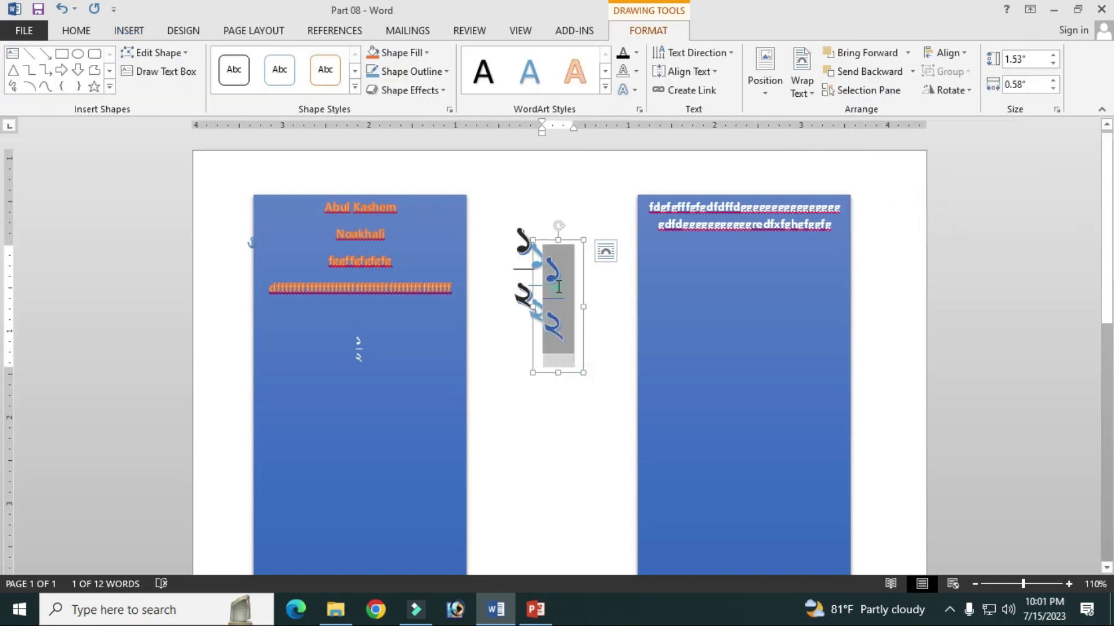
pyautogui.moveTo(554, 238); pyautogui.dragTo(589, 229)
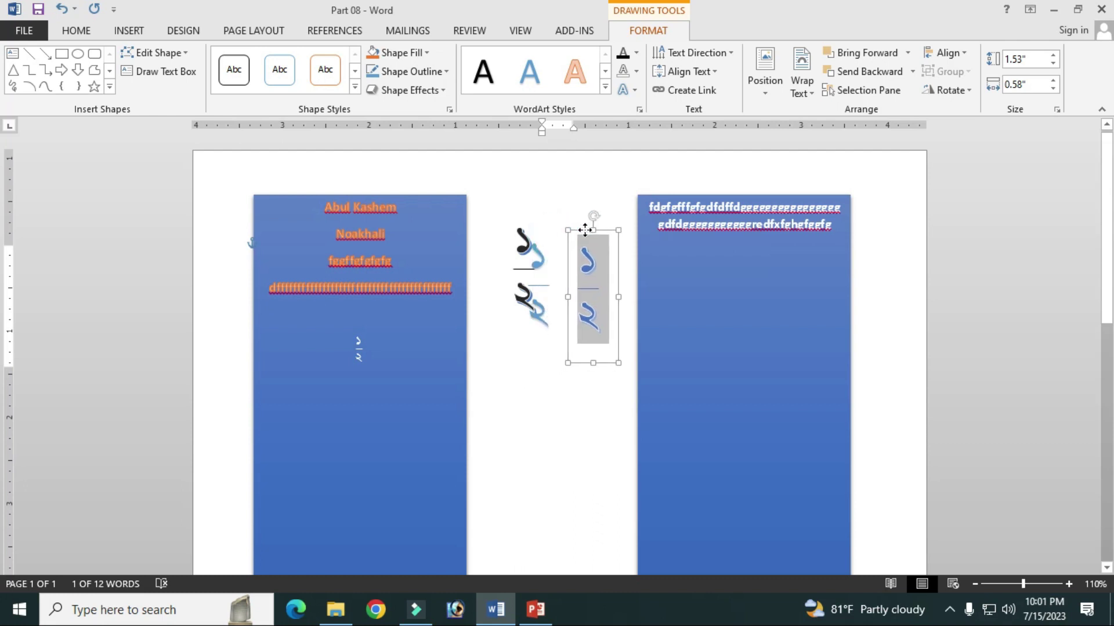
pyautogui.click(548, 245)
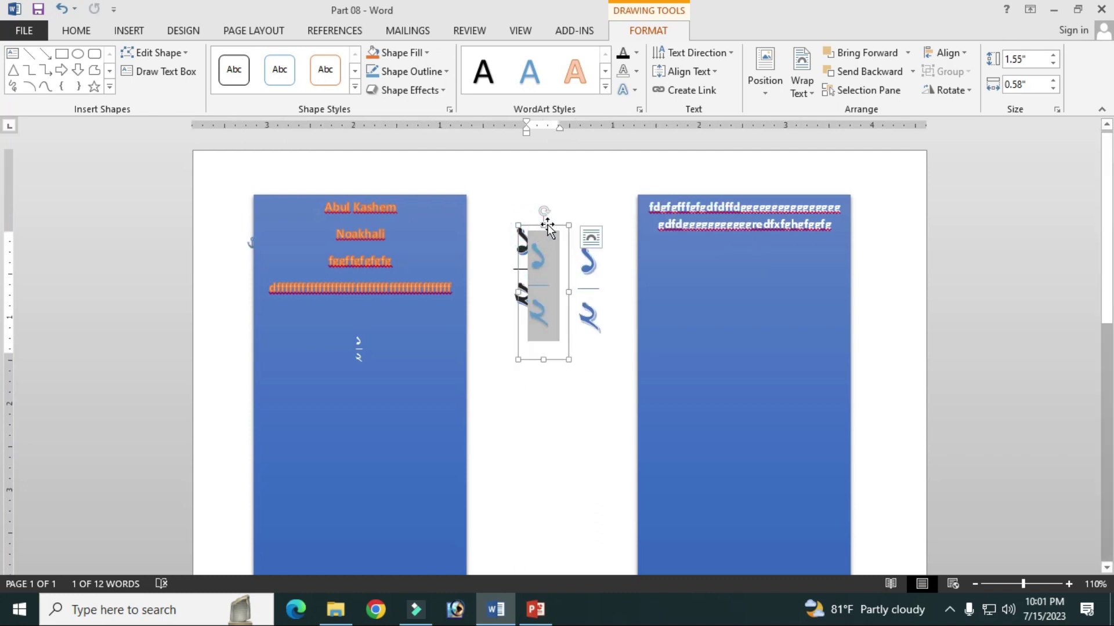
pyautogui.moveTo(550, 268); pyautogui.dragTo(548, 377)
pyautogui.click(603, 380)
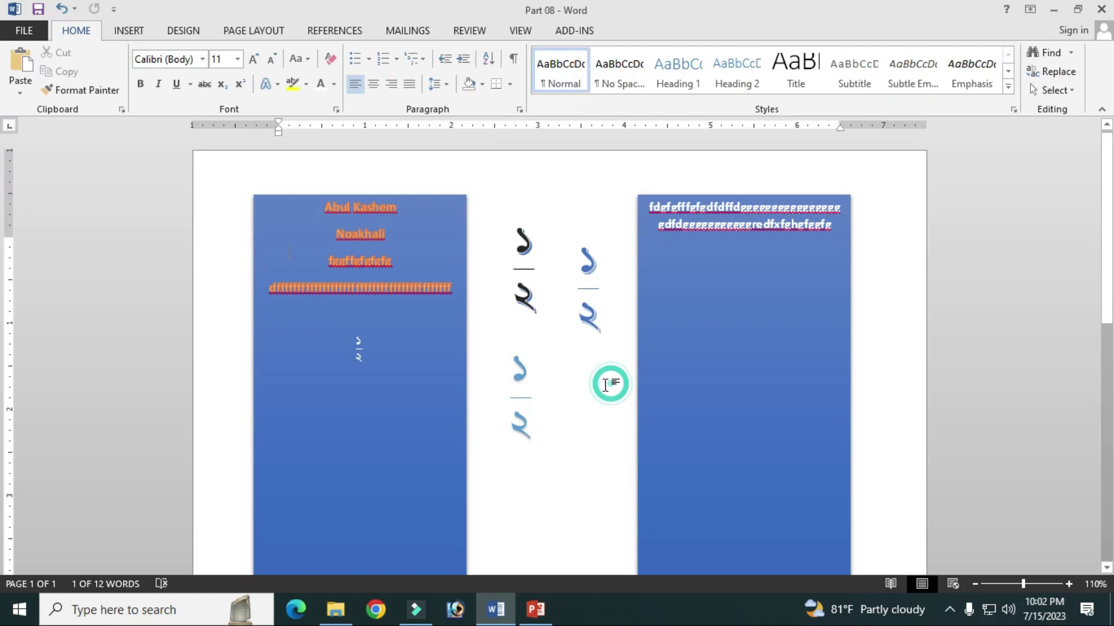
pyautogui.click(129, 30)
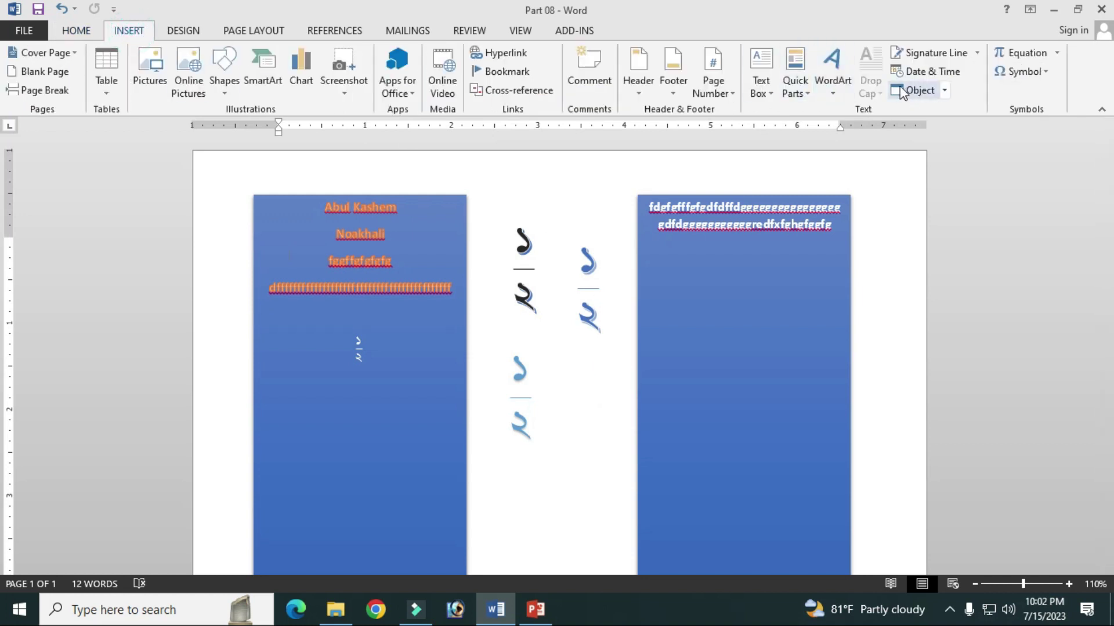
# Step: Insert a WordArt at the top centre and replace its placeholder with 'Bangladesh'
pyautogui.click(833, 89)
pyautogui.click(840, 221)
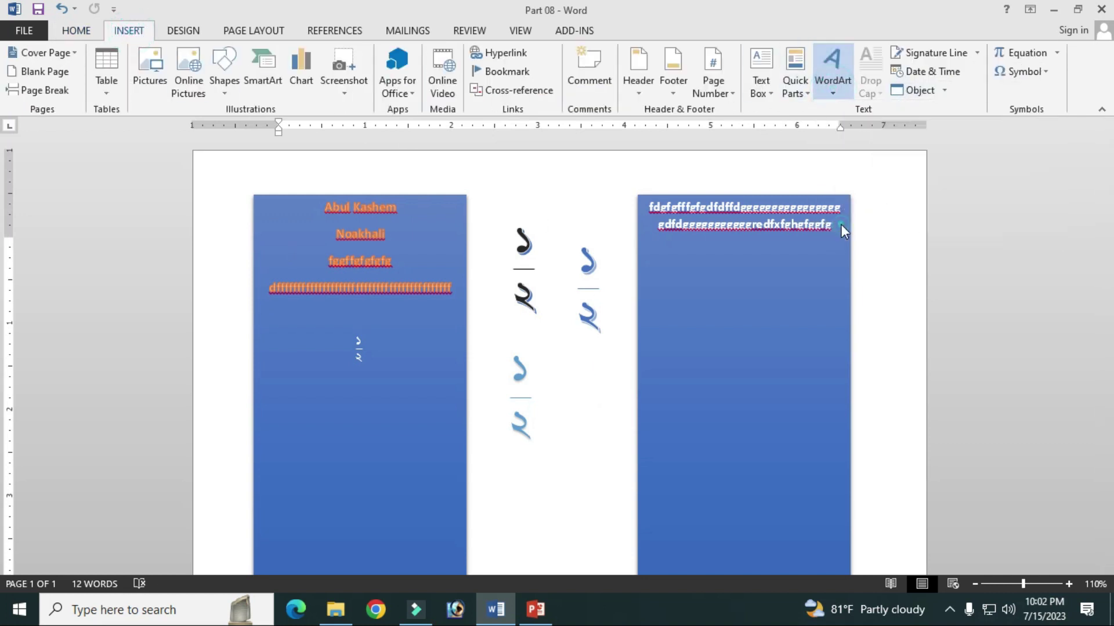
pyautogui.moveTo(423, 238)
pyautogui.mouseDown()
pyautogui.moveTo(587, 157)
pyautogui.moveTo(585, 168)
pyautogui.mouseUp()
pyautogui.click(577, 200)
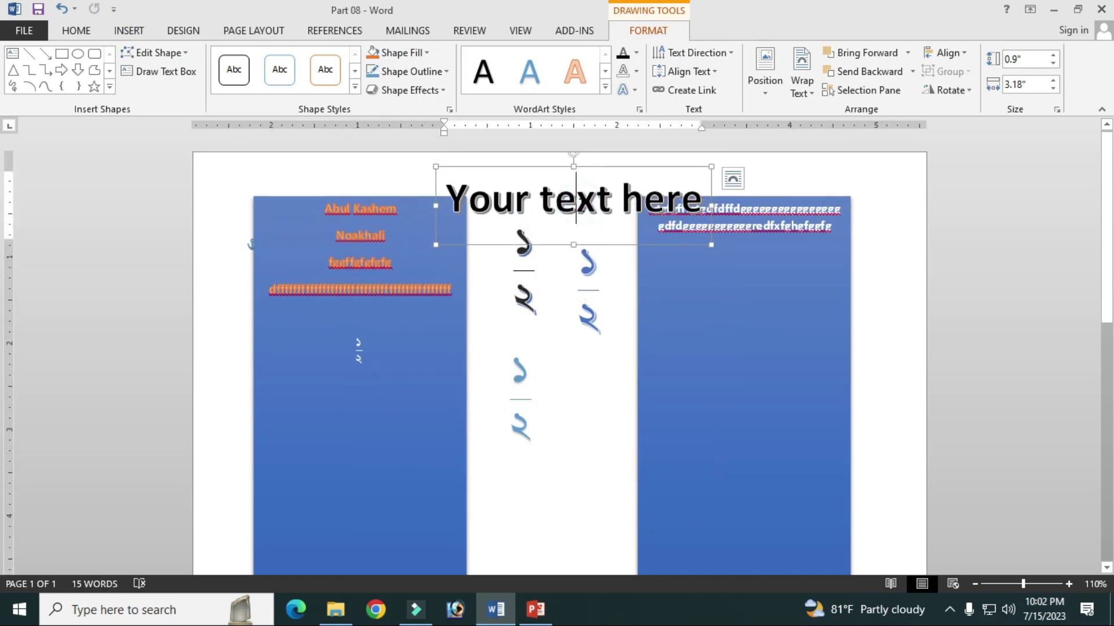
pyautogui.tripleClick(577, 200)
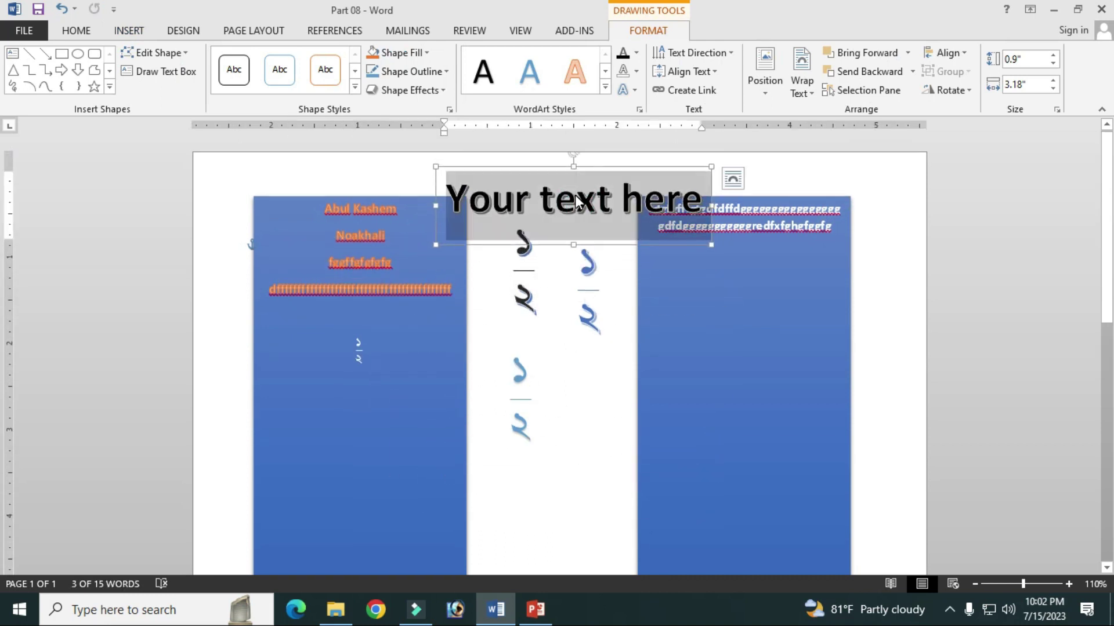
pyautogui.write('Bangladesh')
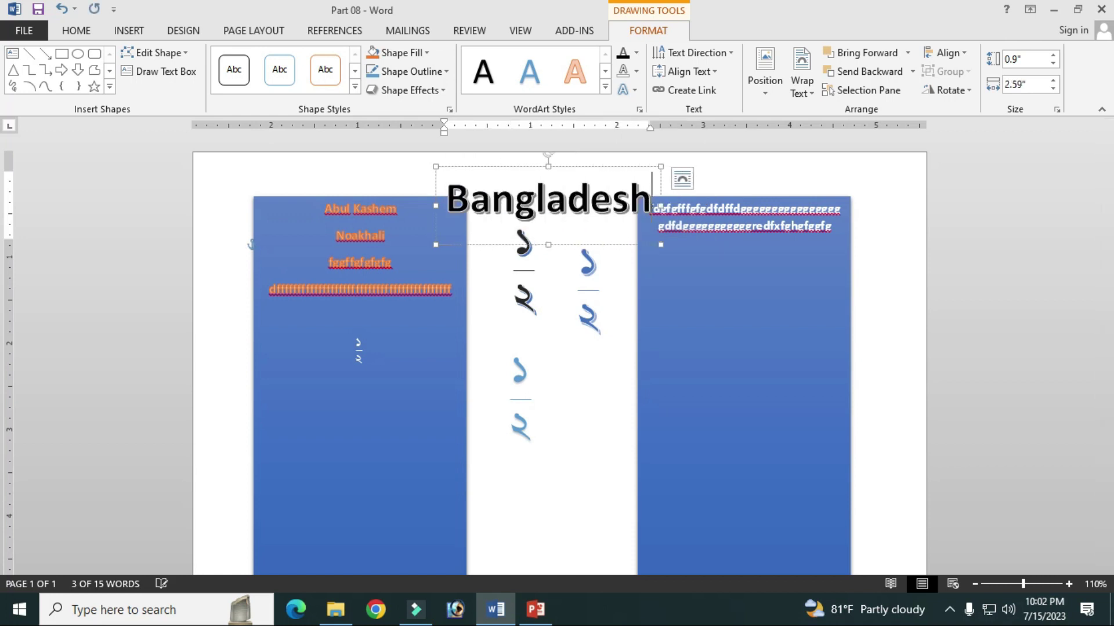
# Step: Preview WordArt styles, fills and a glow on 'Bangladesh' without applying any
pyautogui.click(612, 167)
pyautogui.click(605, 87)
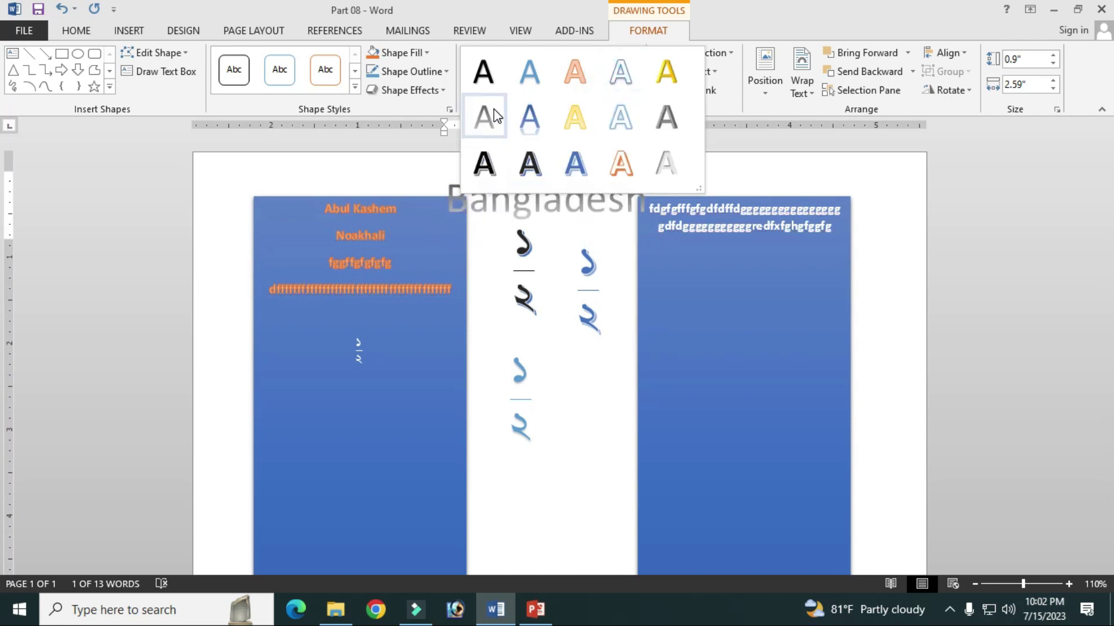
pyautogui.click(354, 87)
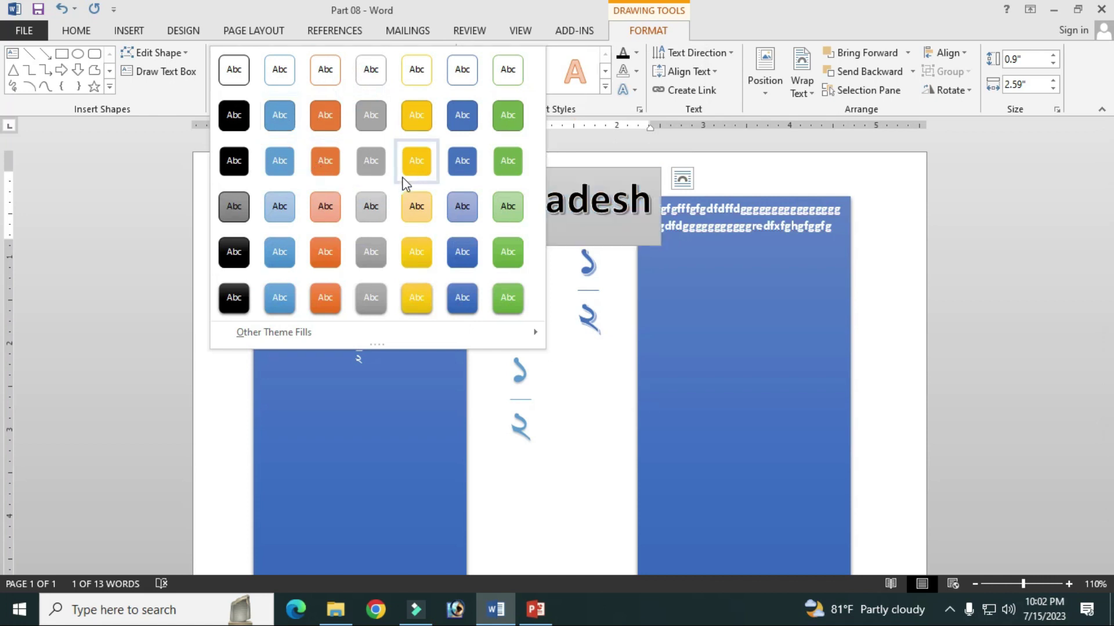
pyautogui.click(627, 90)
pyautogui.moveTo(670, 190)
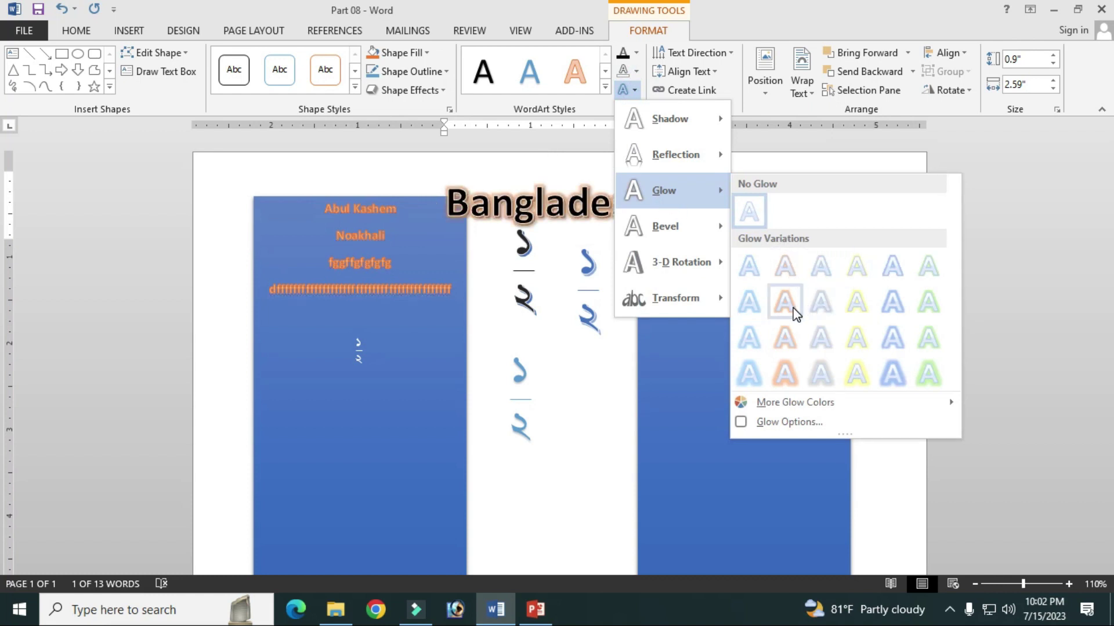
pyautogui.click(567, 383)
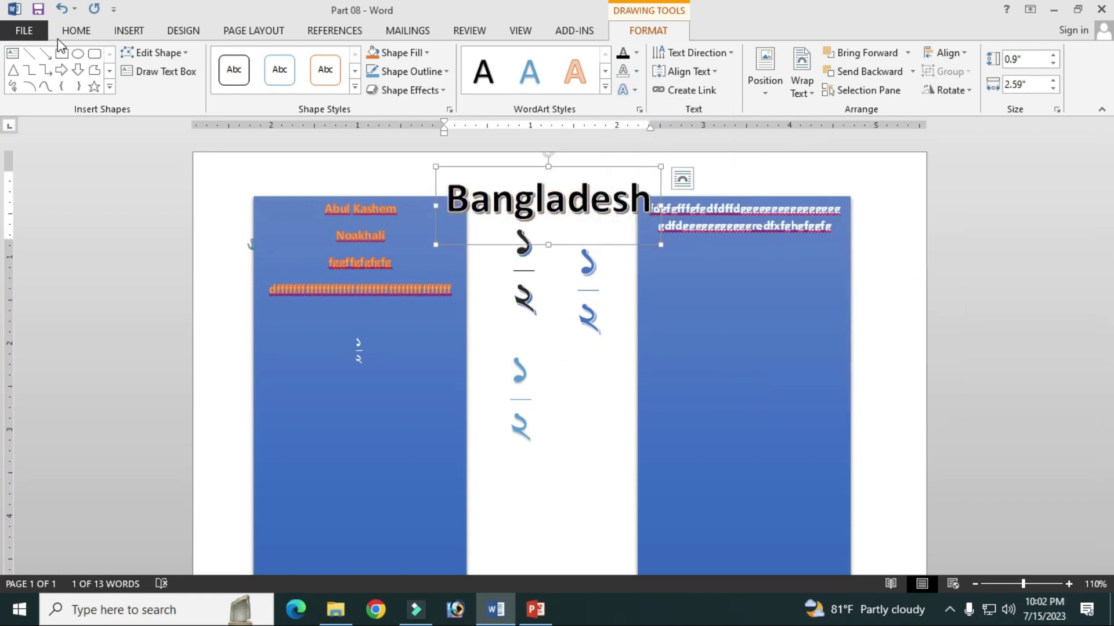
pyautogui.click(128, 30)
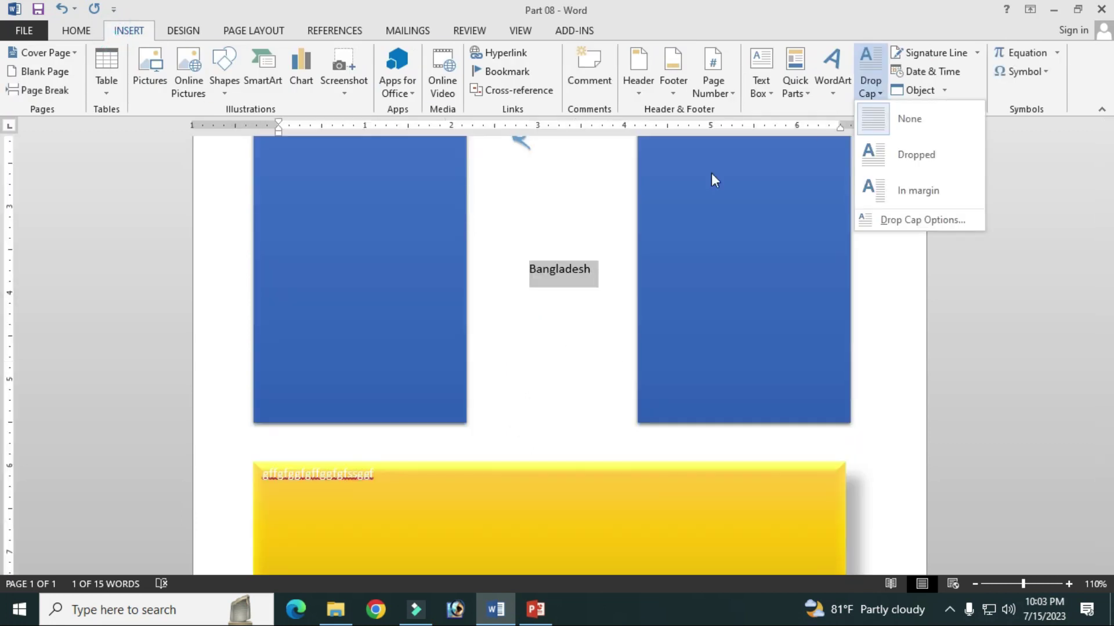
# Step: Give the Bangladesh paragraph a Dropped capital B
pyautogui.click(598, 271)
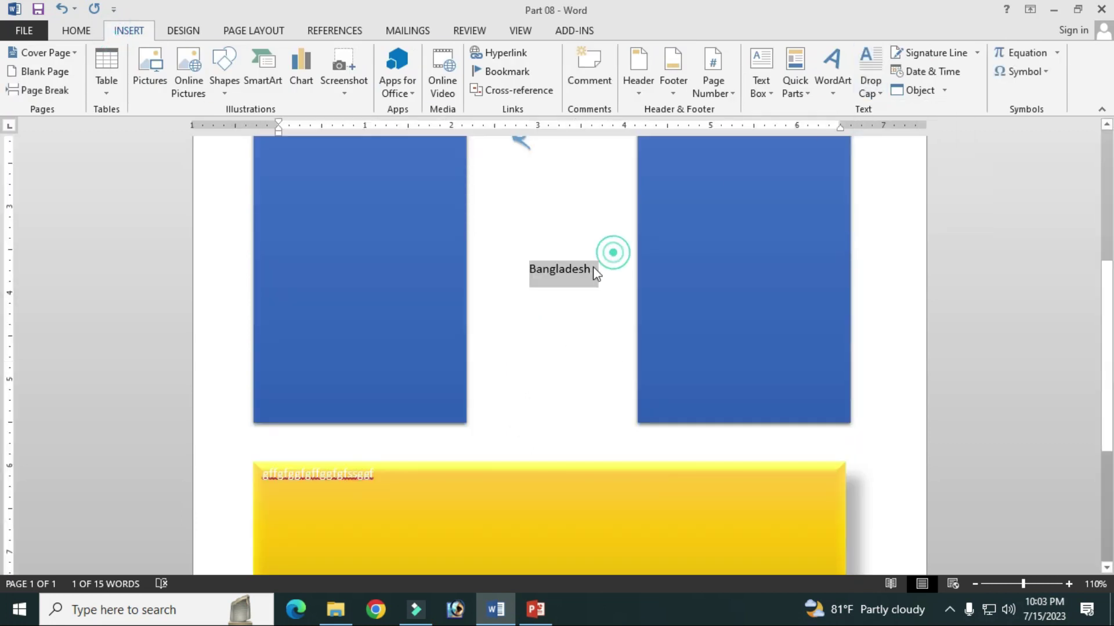
pyautogui.moveTo(597, 272); pyautogui.dragTo(533, 273)
pyautogui.doubleClick(529, 270)
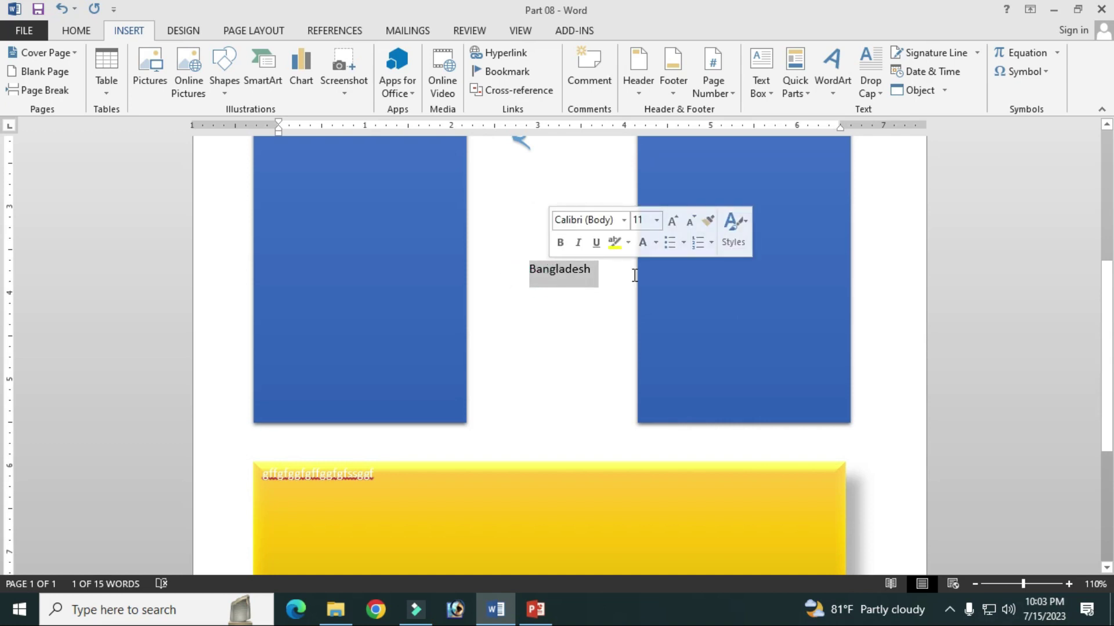
pyautogui.click(883, 94)
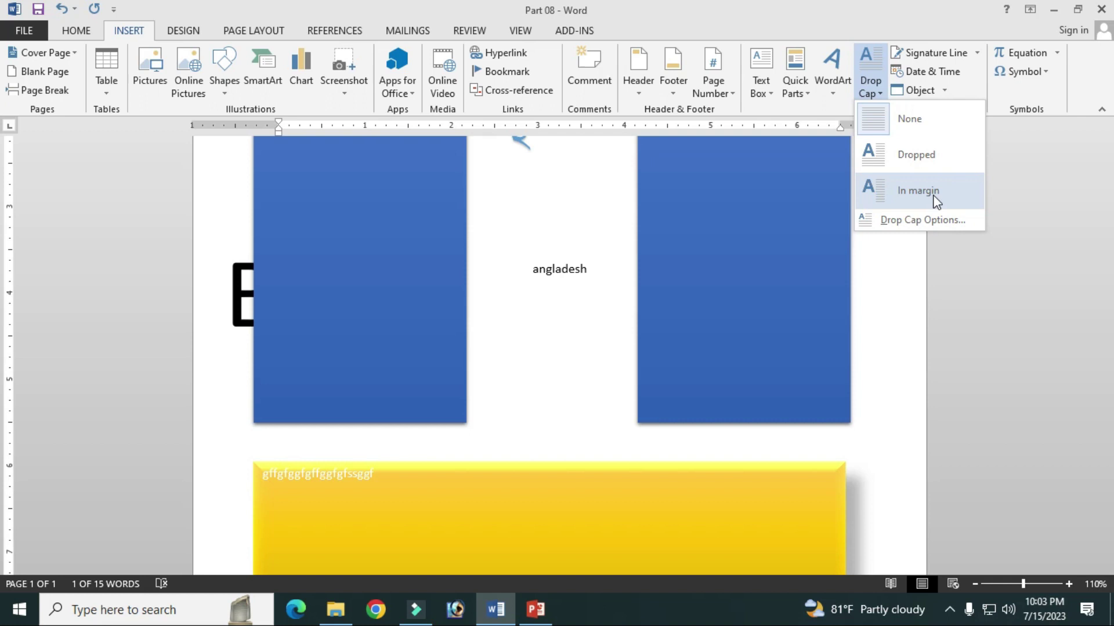
pyautogui.click(897, 154)
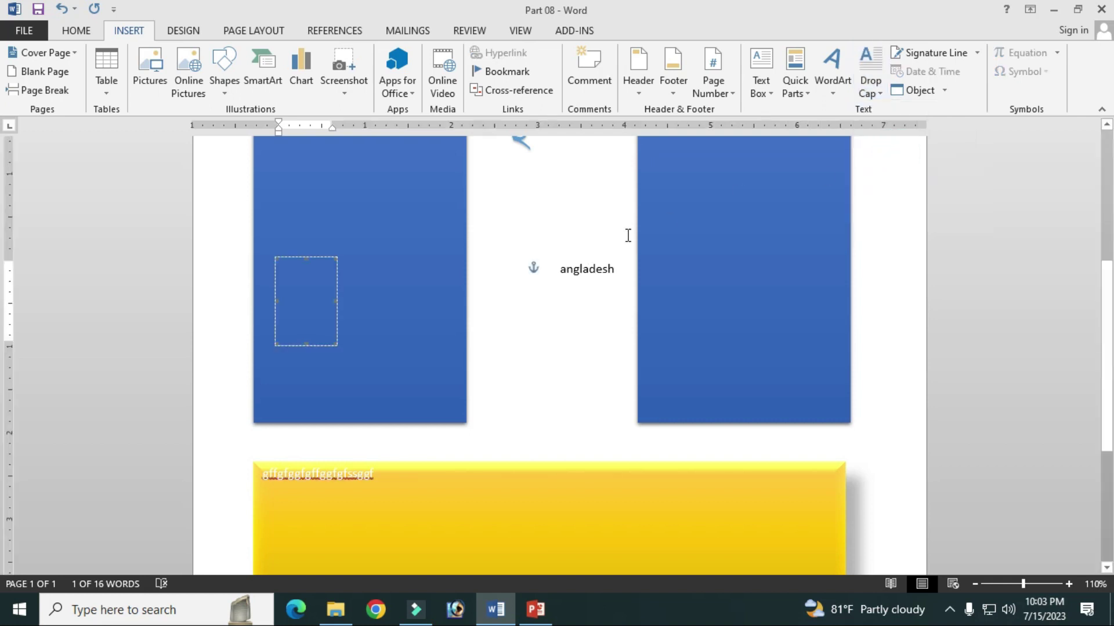
# Step: Delete the left blue rectangle and check the drop-cap B beside 'angladesh'
pyautogui.click(434, 248)
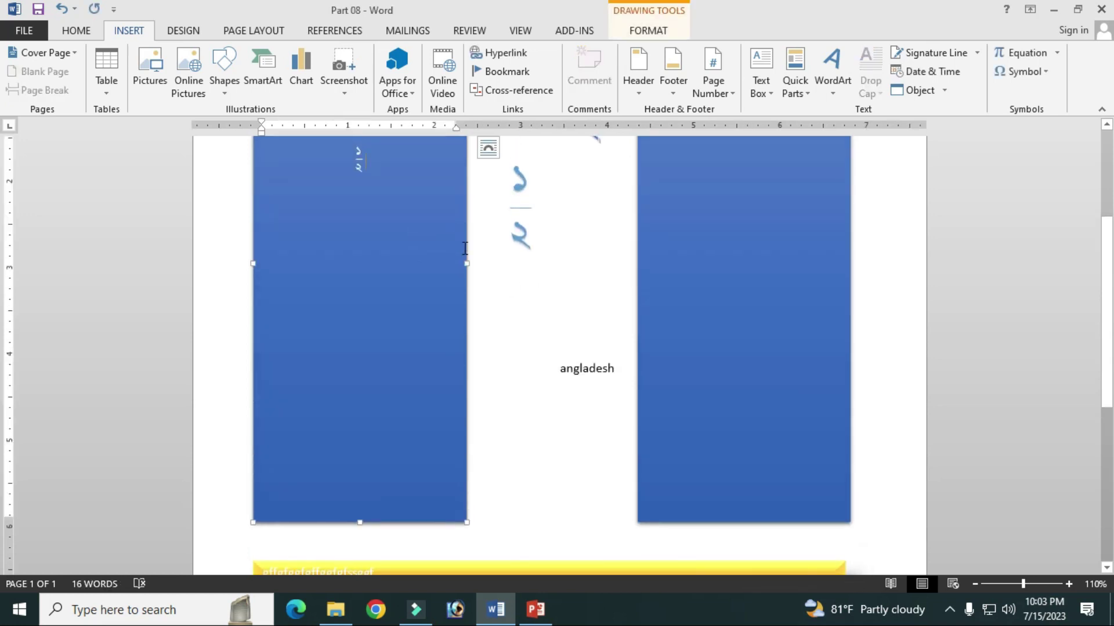
pyautogui.press('Delete')
pyautogui.click(560, 367)
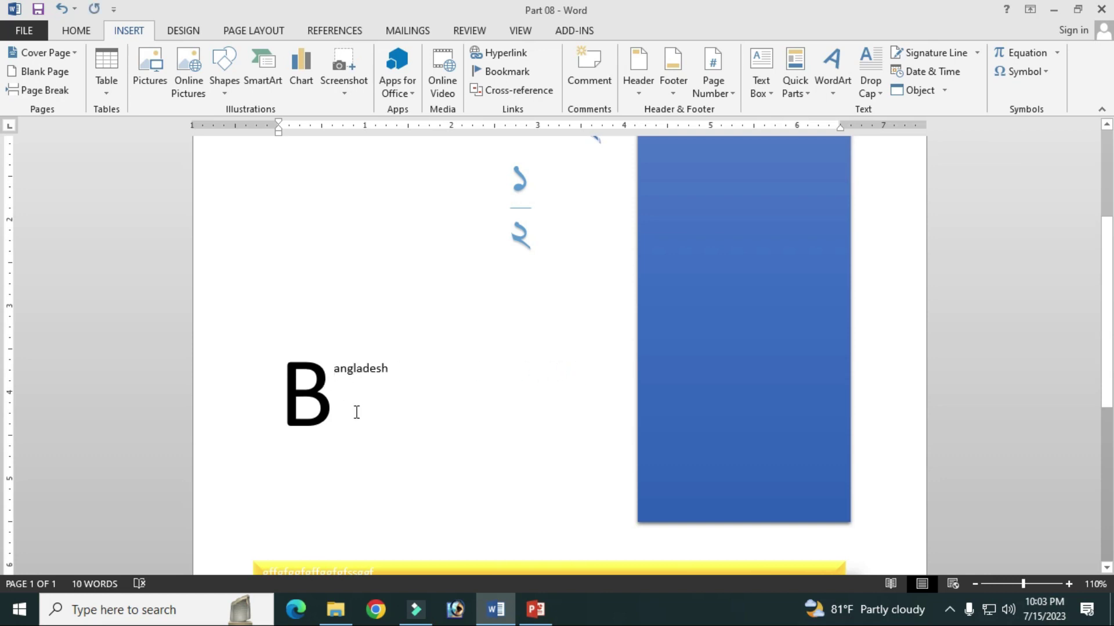
pyautogui.click(305, 400)
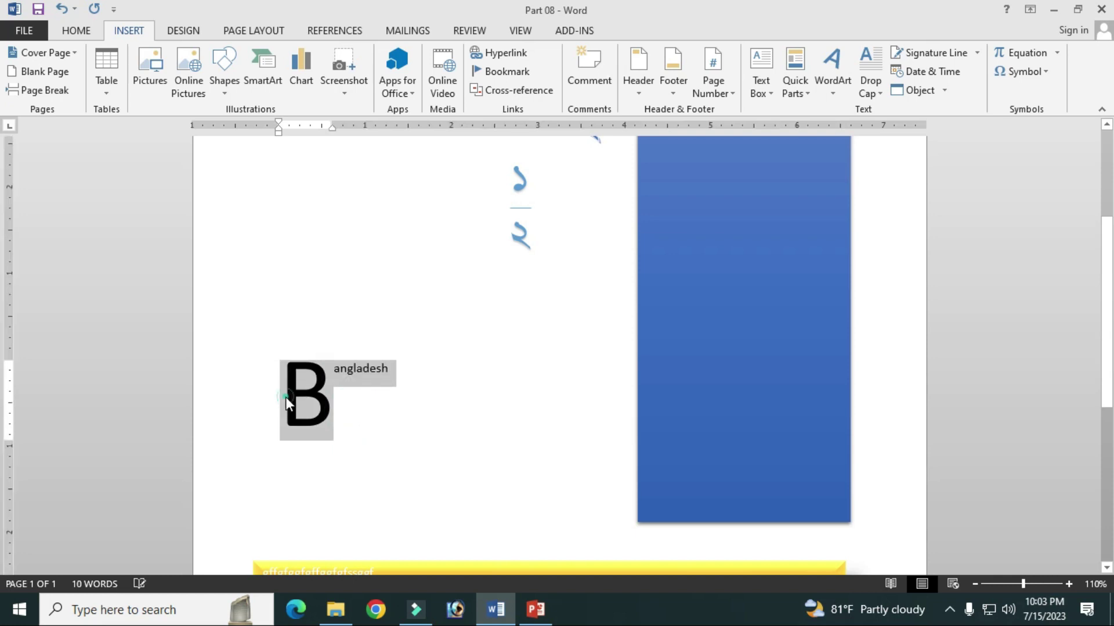
pyautogui.click(285, 397)
pyautogui.click(307, 358)
pyautogui.click(360, 374)
pyautogui.click(303, 363)
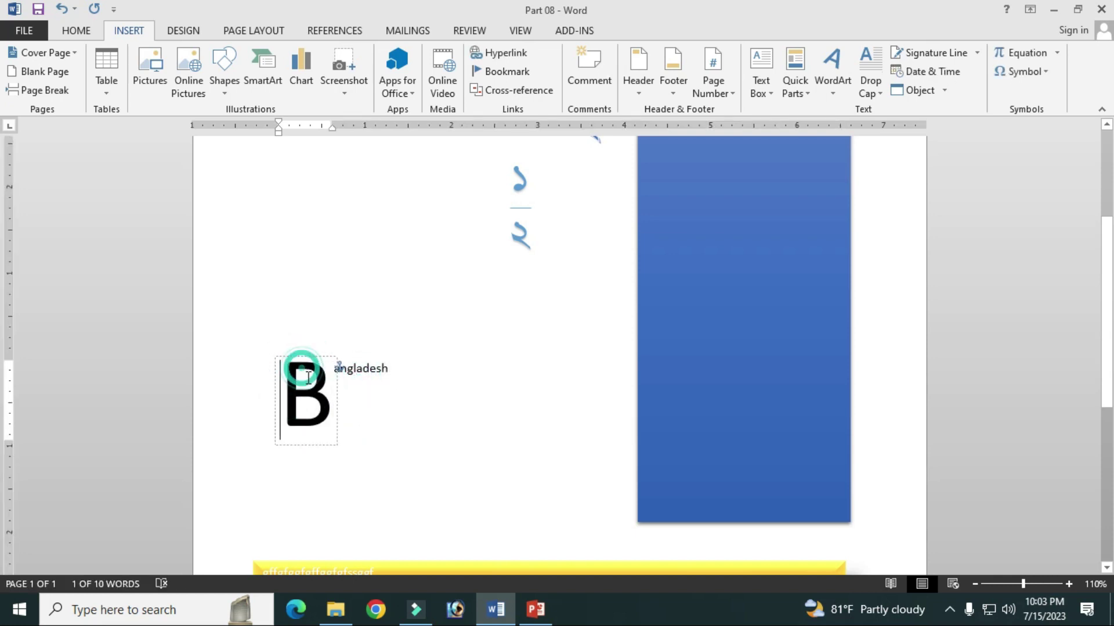
pyautogui.click(356, 376)
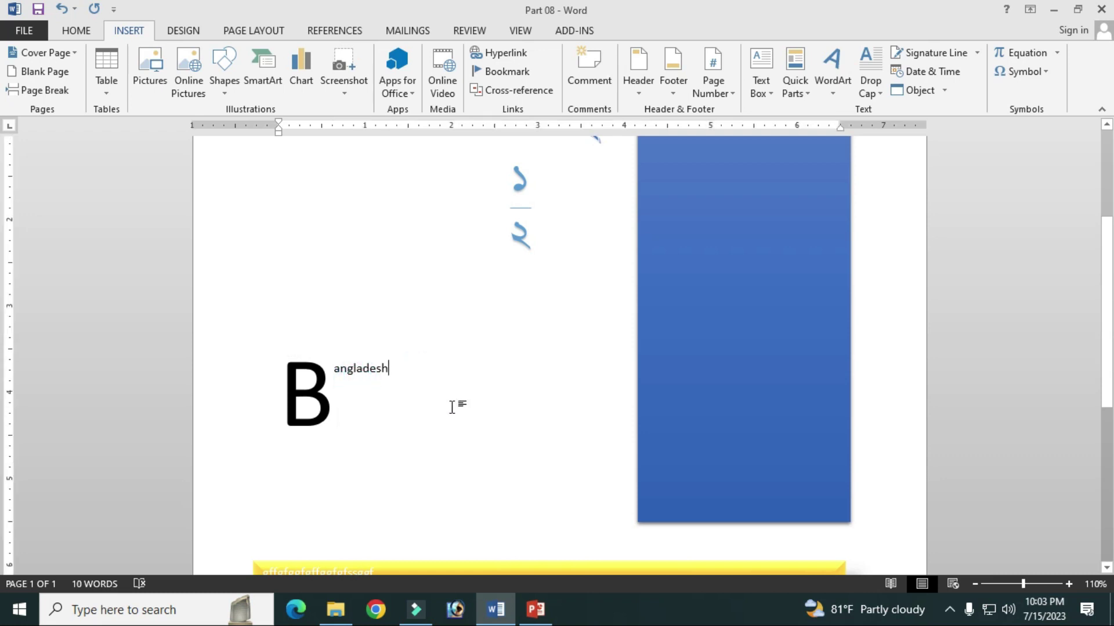